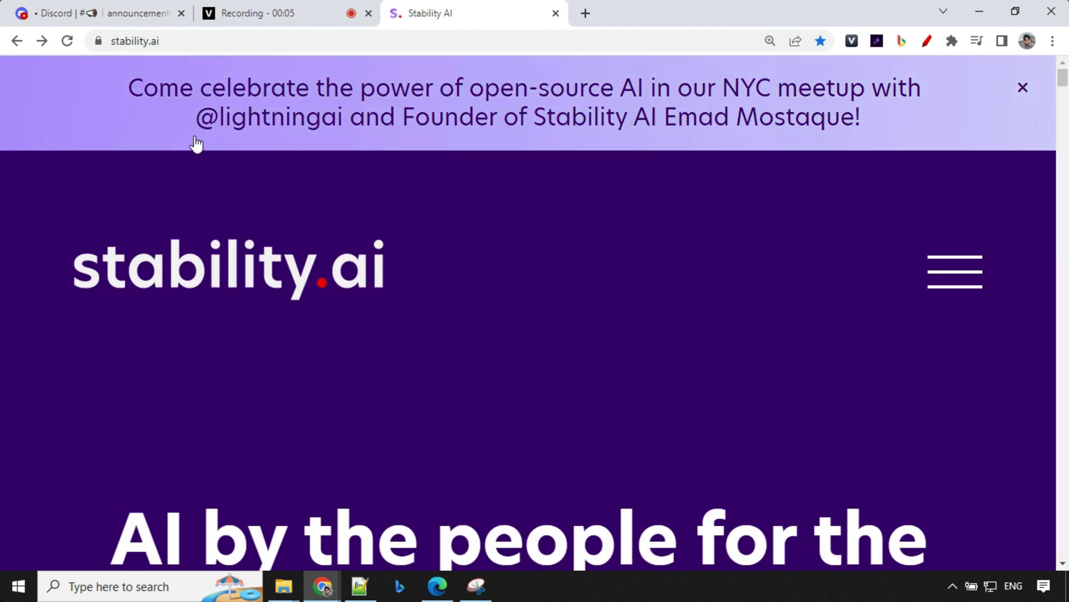
drag(1062, 77, 1052, 569)
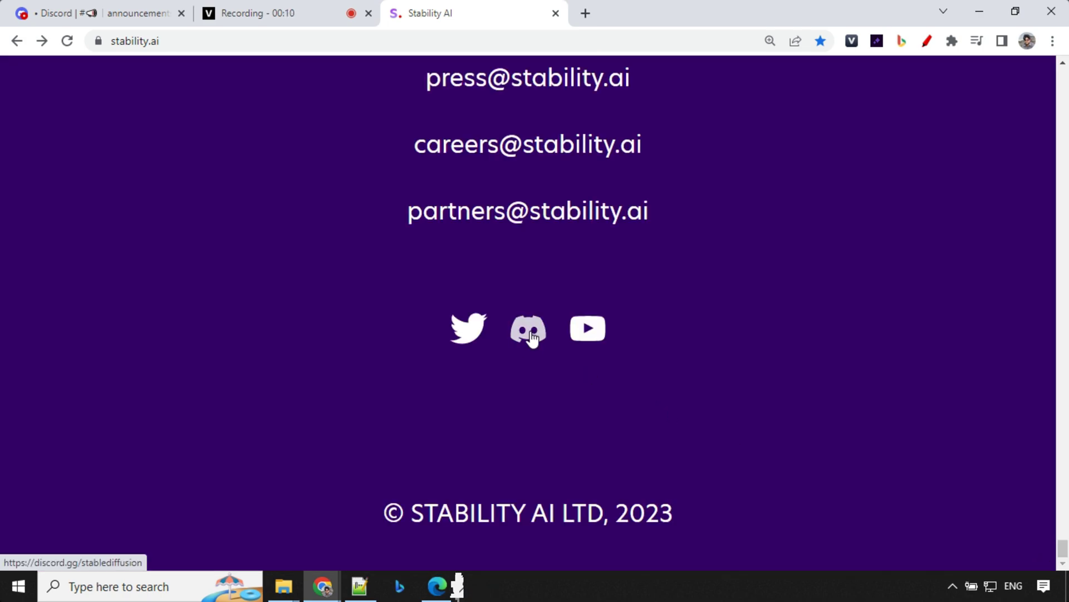
Step: Follow the stability.ai footer Discord icon to the Stable Foundation server invite
click(531, 337)
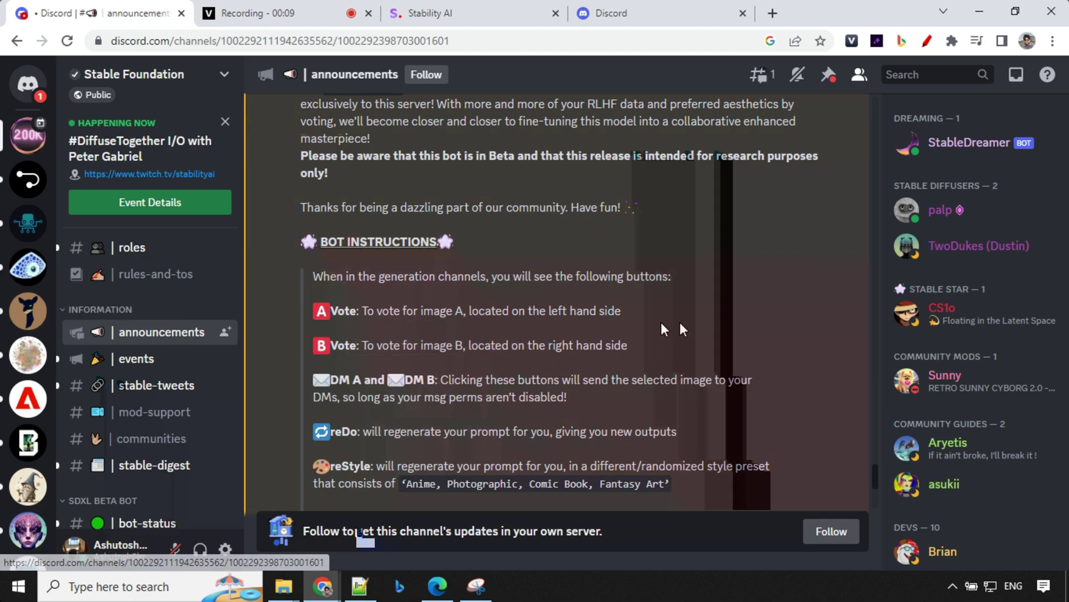
scroll(769, 327, up, 3)
scroll(769, 323, down, 2)
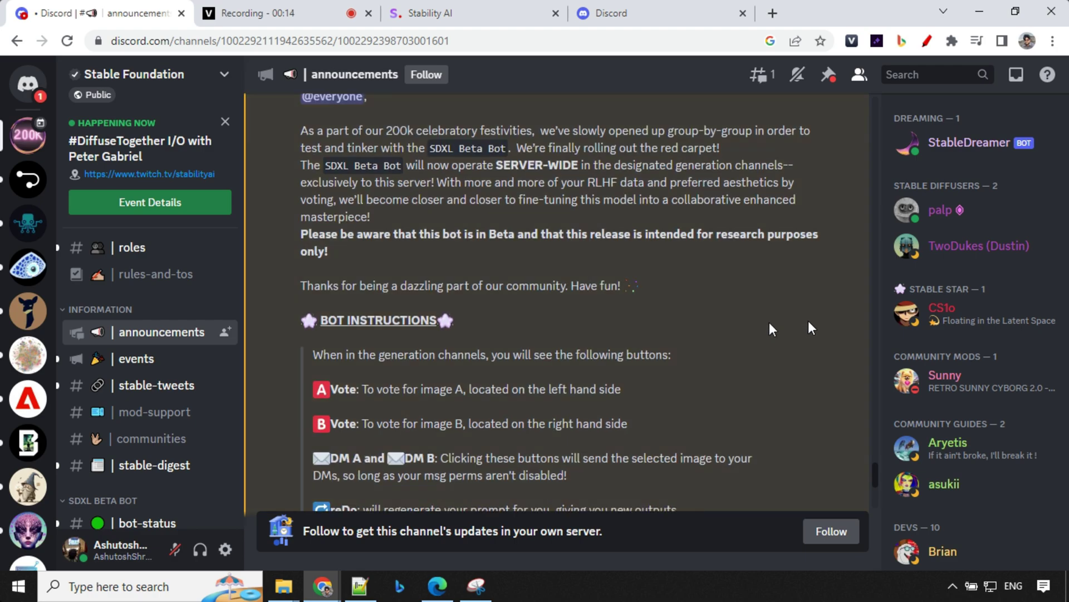
scroll(808, 320, down, 2)
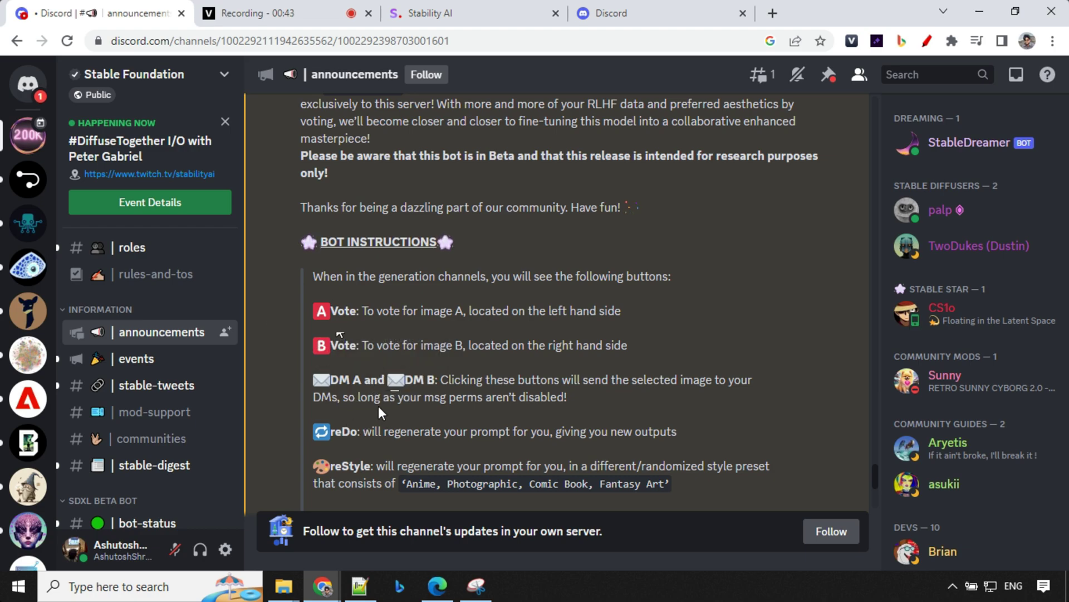
scroll(381, 408, down, 2)
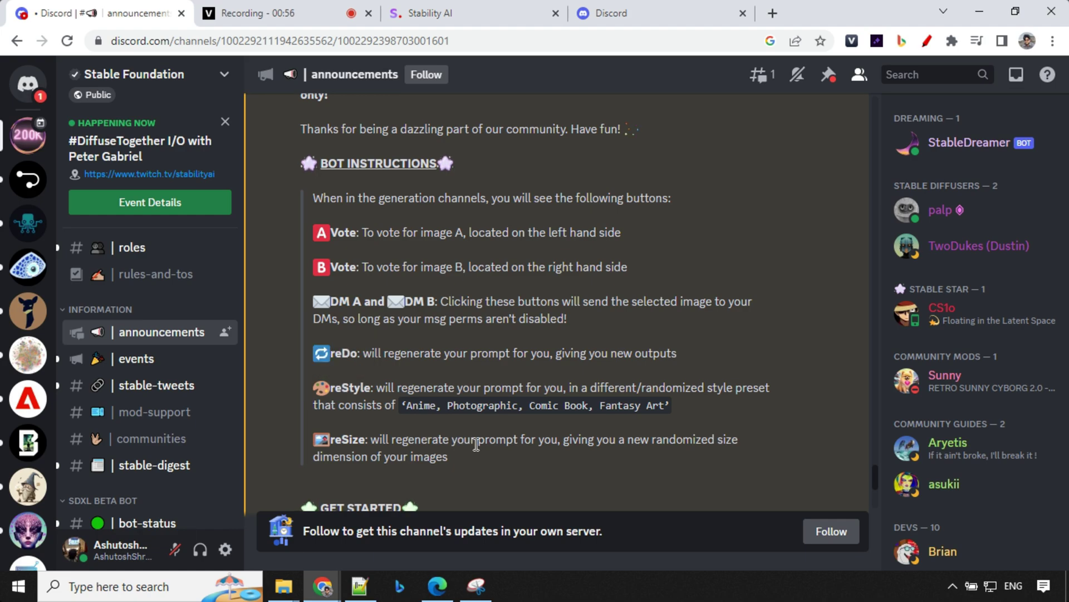
scroll(473, 445, down, 5)
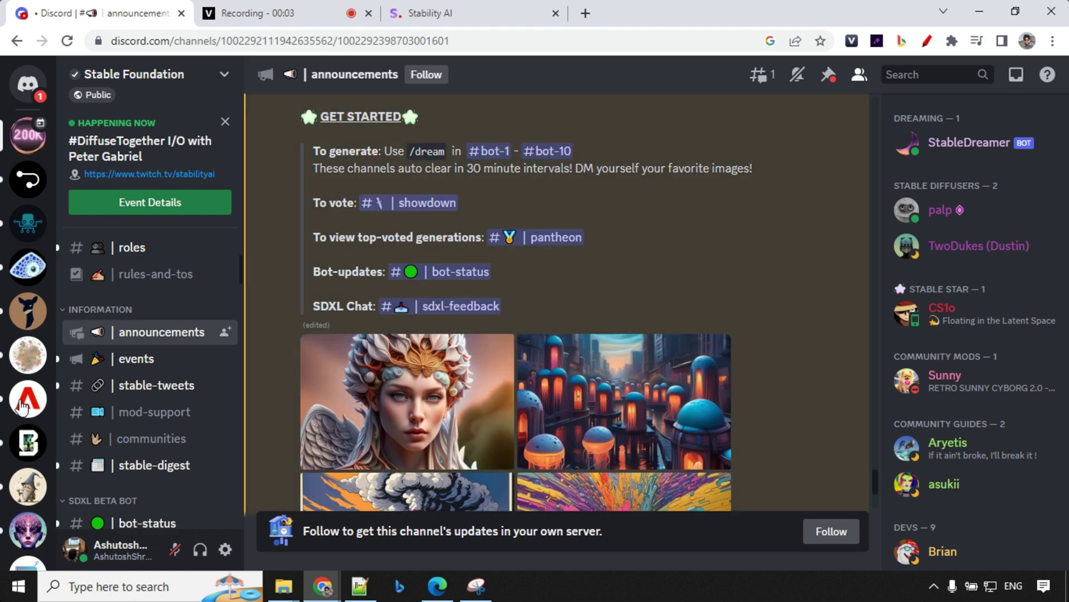
scroll(117, 383, down, 1)
scroll(118, 383, down, 2)
scroll(117, 383, down, 3)
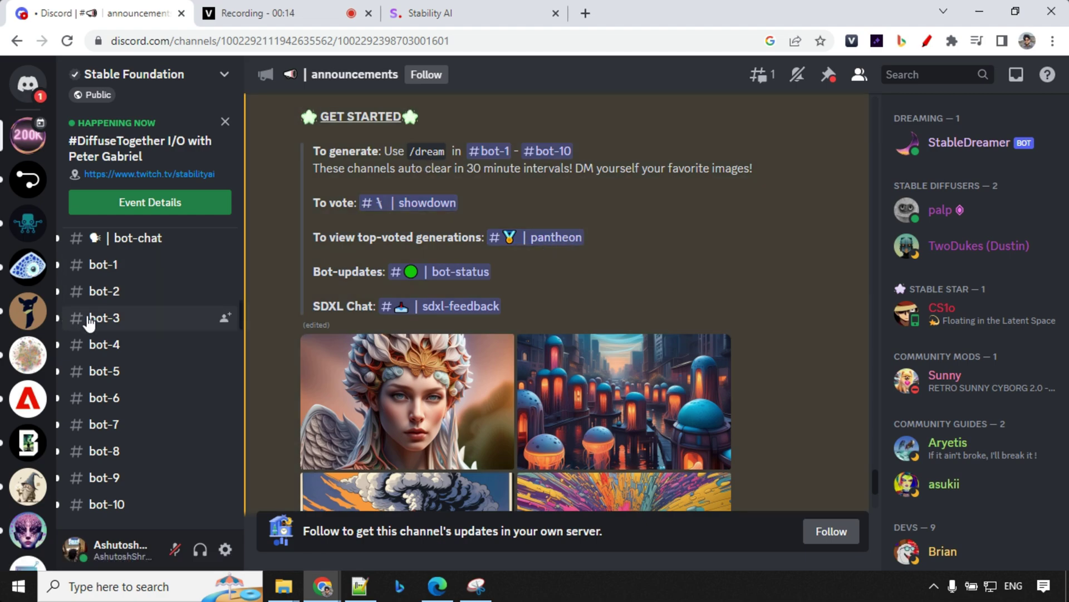
scroll(88, 320, up, 4)
scroll(165, 322, up, 2)
scroll(166, 326, up, 1)
scroll(164, 332, down, 2)
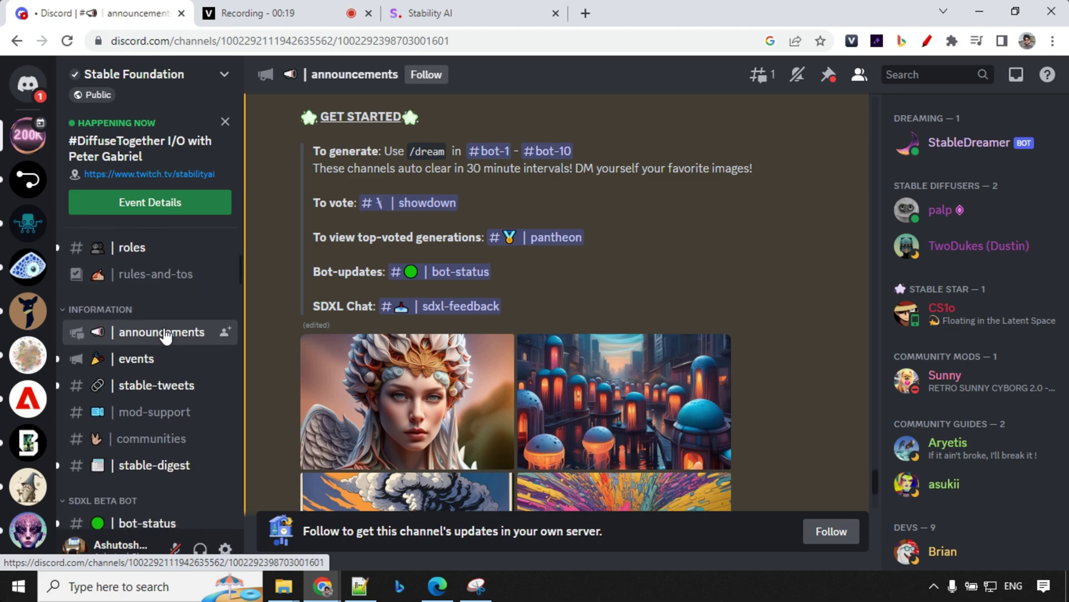
scroll(165, 430, up, 1)
scroll(164, 429, up, 1)
scroll(165, 430, down, 2)
scroll(165, 429, down, 1)
scroll(165, 430, down, 1)
scroll(165, 401, down, 1)
Step: Browse the #showdown voting channel before moving on to #pantheon and #bot-10
click(157, 318)
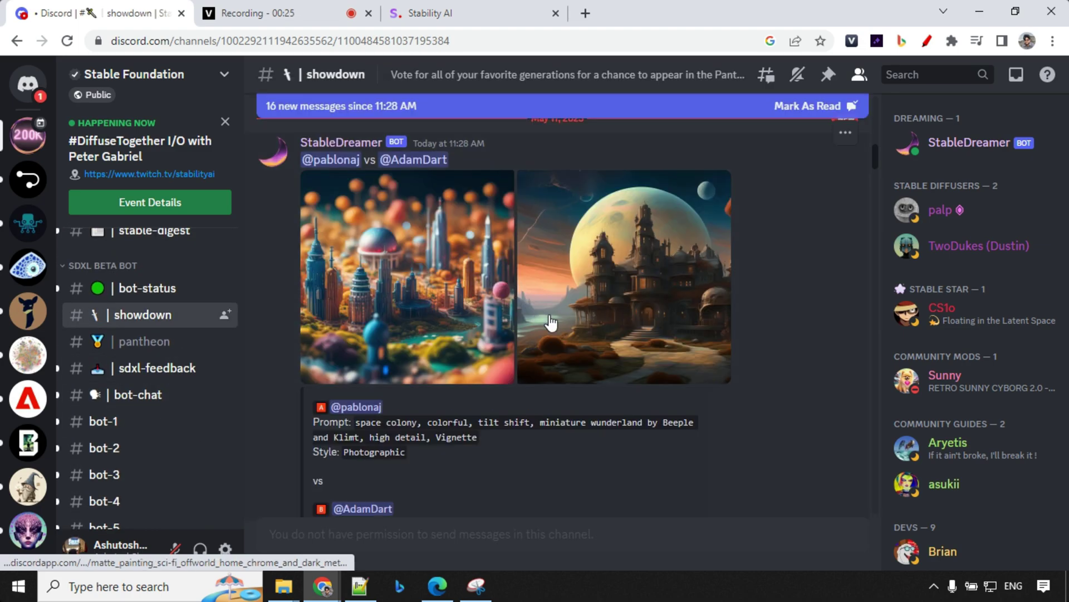
scroll(691, 336, down, 3)
scroll(691, 336, down, 1)
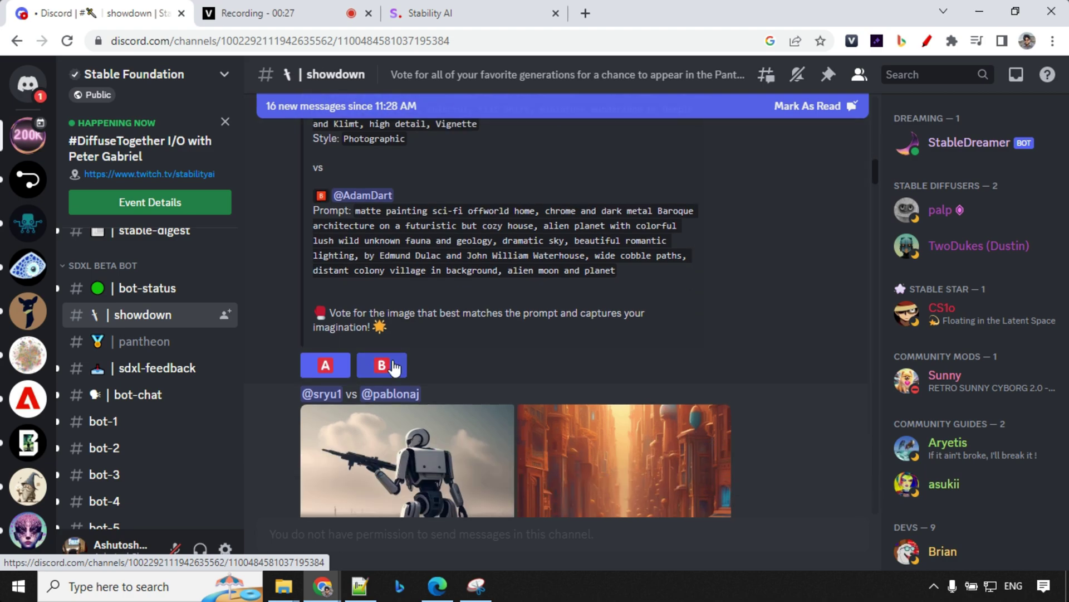
scroll(426, 202, down, 2)
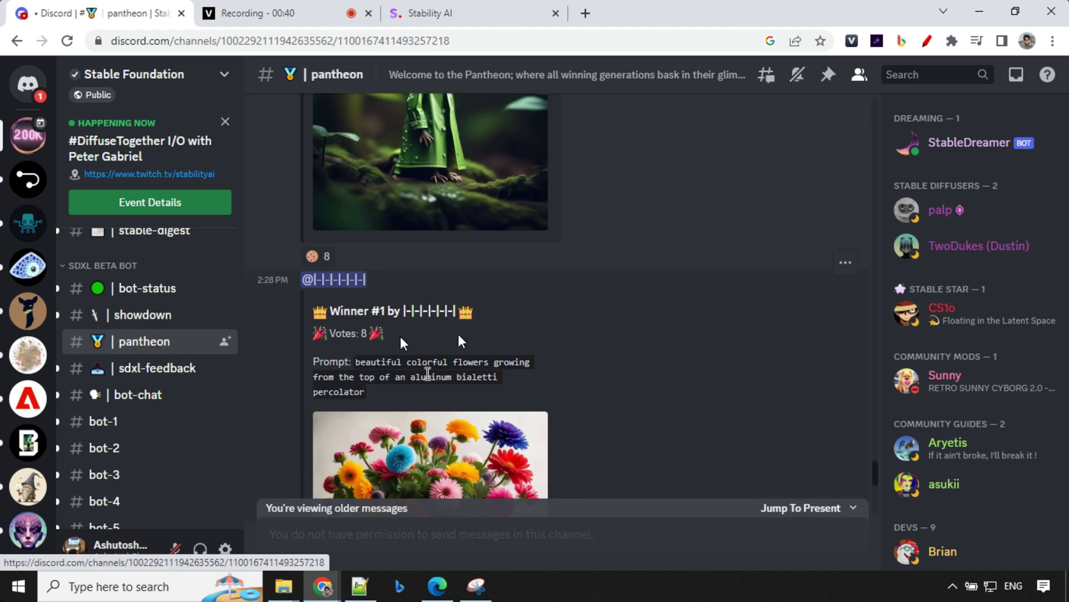
scroll(392, 343, up, 3)
scroll(392, 343, up, 3)
scroll(392, 343, up, 3)
scroll(391, 344, up, 3)
scroll(391, 344, down, 2)
scroll(392, 343, up, 2)
scroll(393, 344, up, 2)
scroll(392, 343, up, 2)
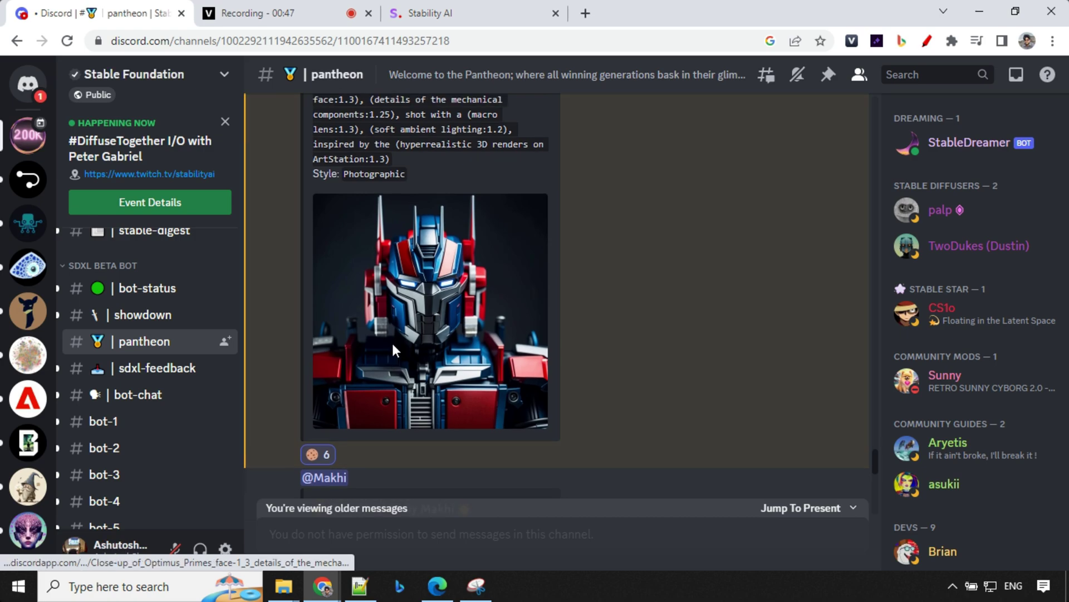
scroll(392, 343, up, 1)
scroll(392, 349, up, 1)
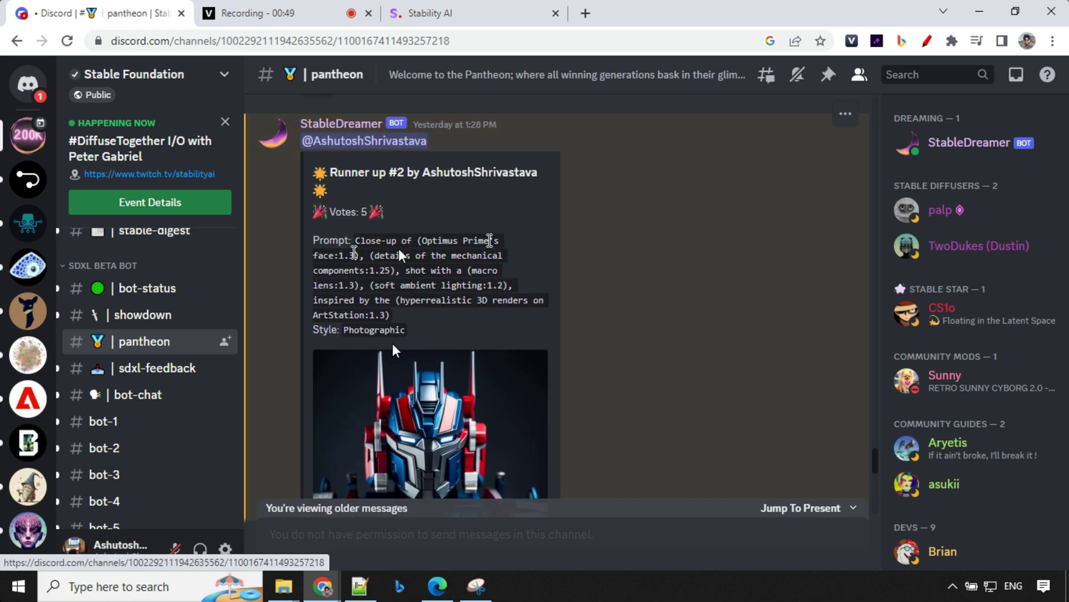
scroll(485, 329, down, 1)
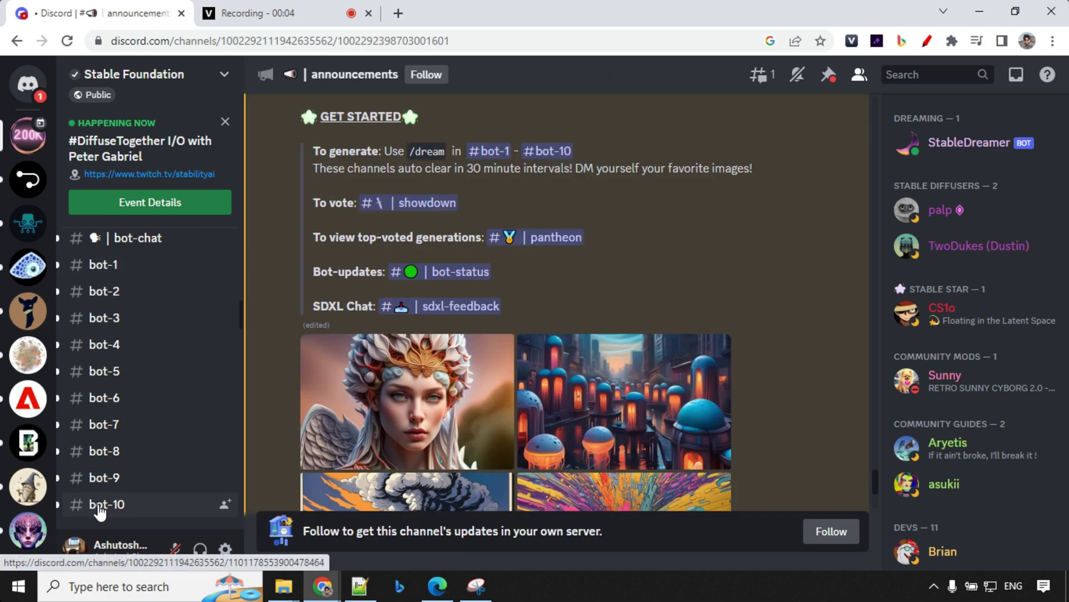
click(101, 506)
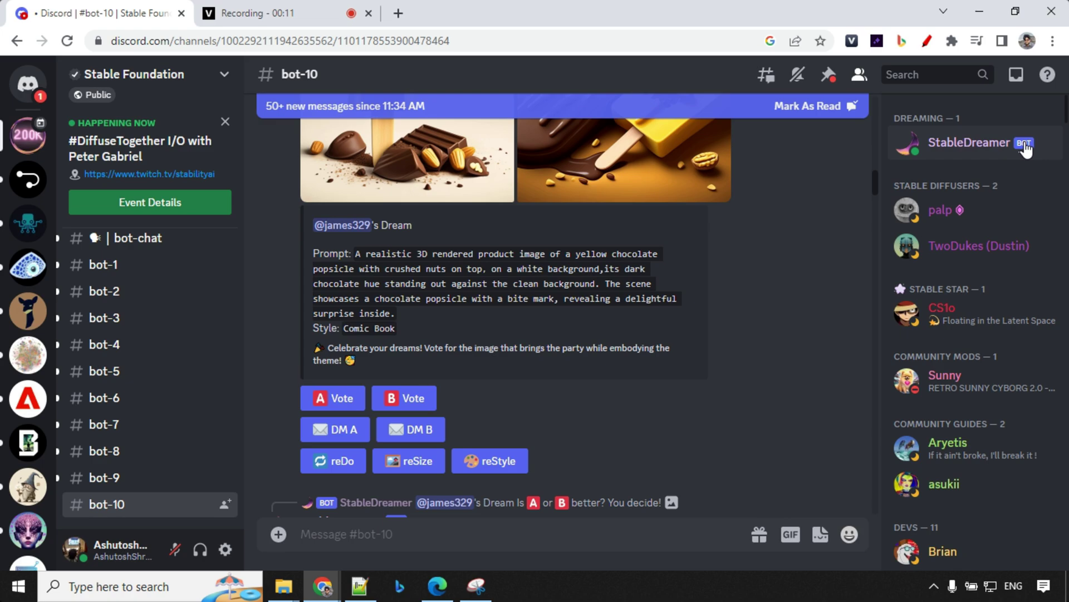
click(990, 144)
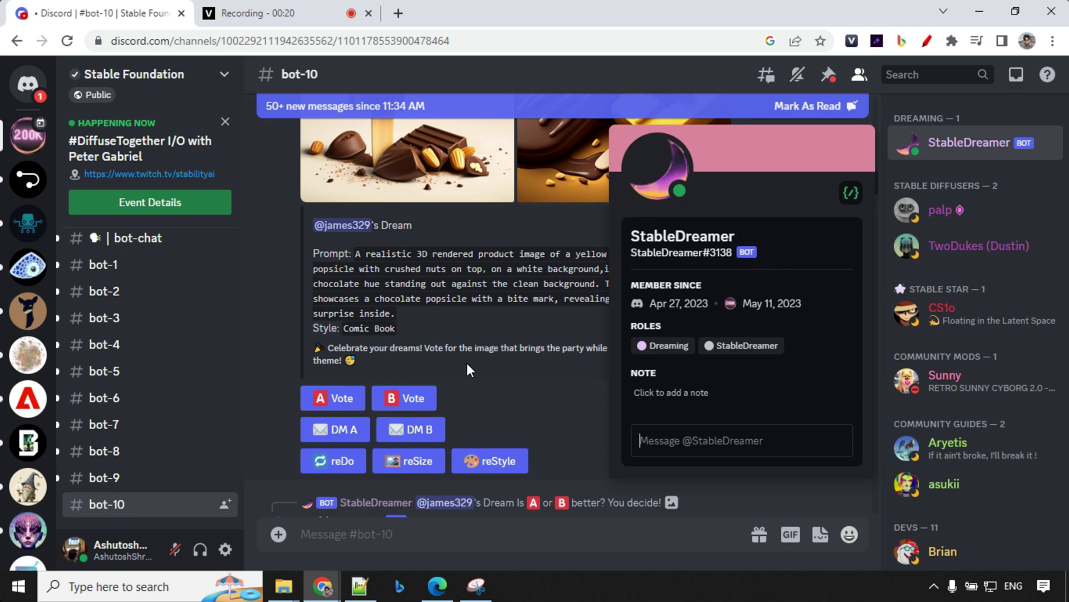
click(432, 346)
scroll(515, 367, up, 4)
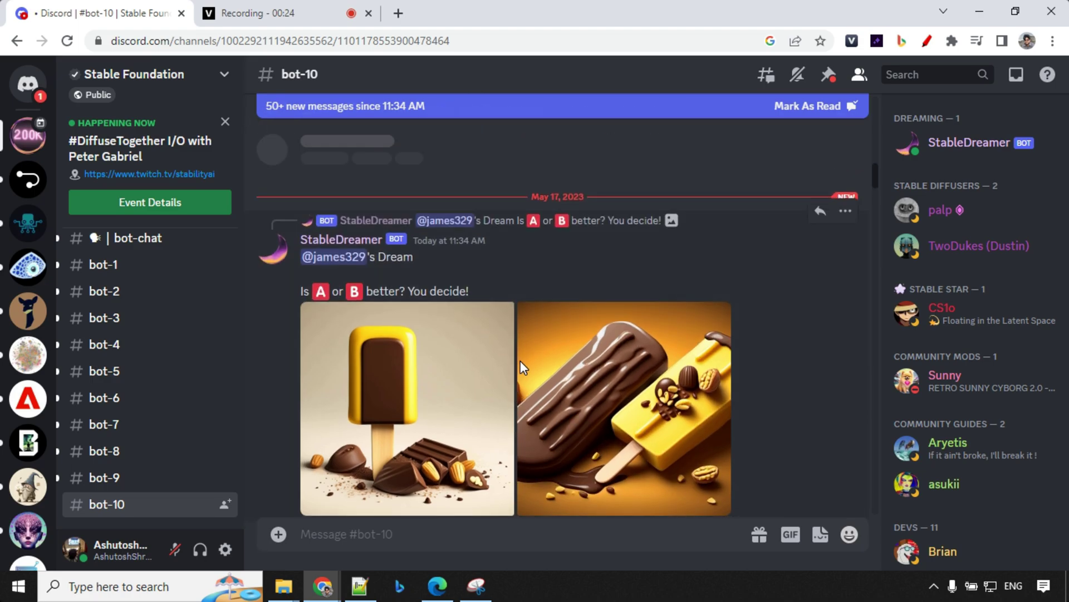
scroll(520, 361, down, 5)
scroll(520, 360, down, 3)
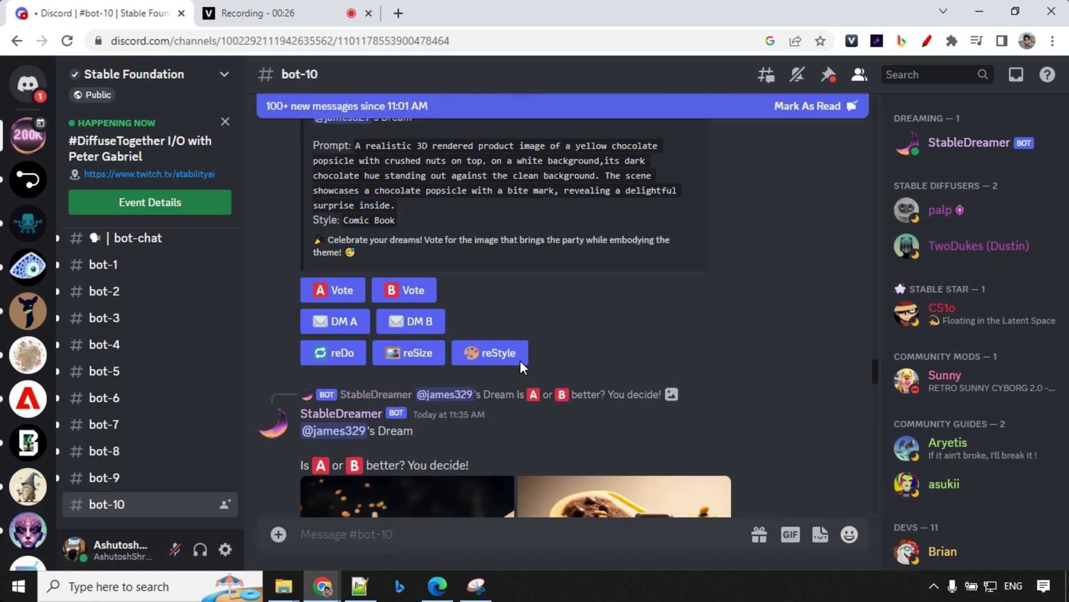
scroll(521, 361, down, 2)
scroll(521, 361, down, 2)
scroll(521, 361, down, 2)
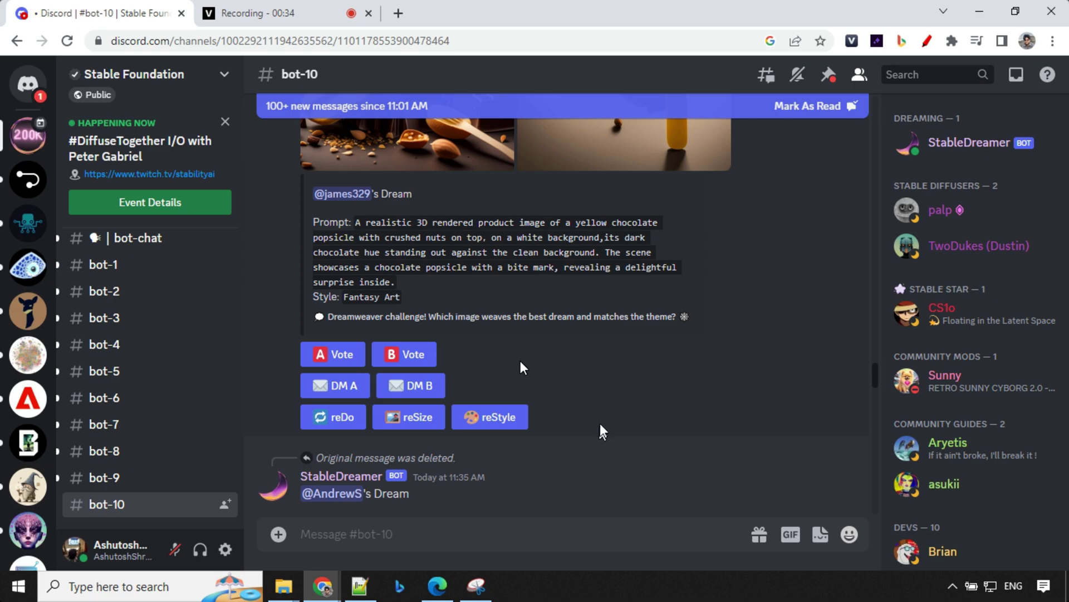
scroll(600, 433, down, 3)
scroll(601, 422, down, 5)
scroll(600, 422, down, 4)
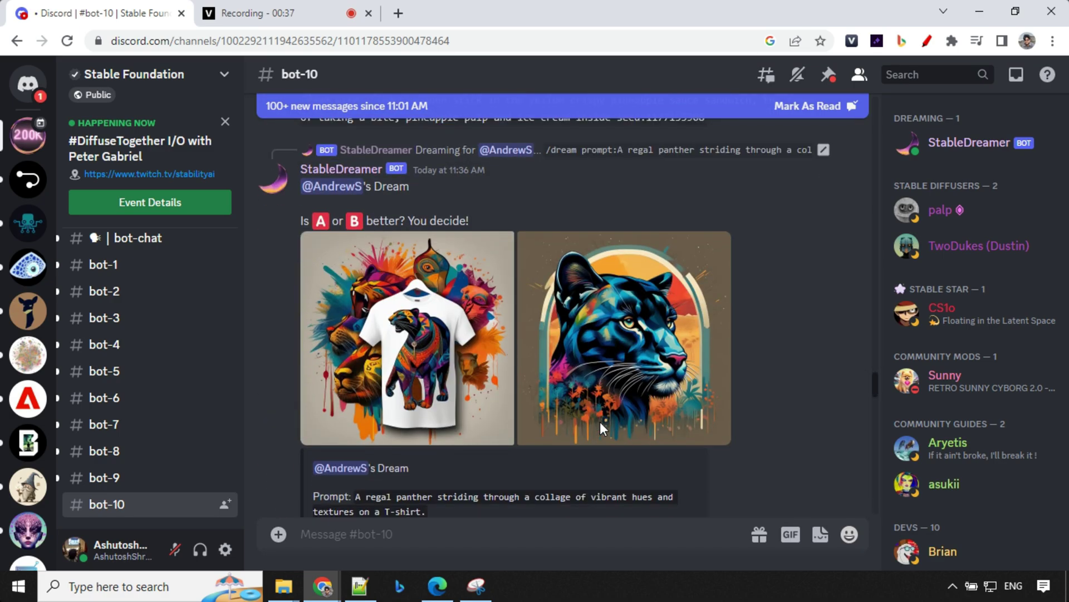
Step: Start a StableDreamer /dream command with style Photographic and aspect 3:2
click(369, 535)
text(/)
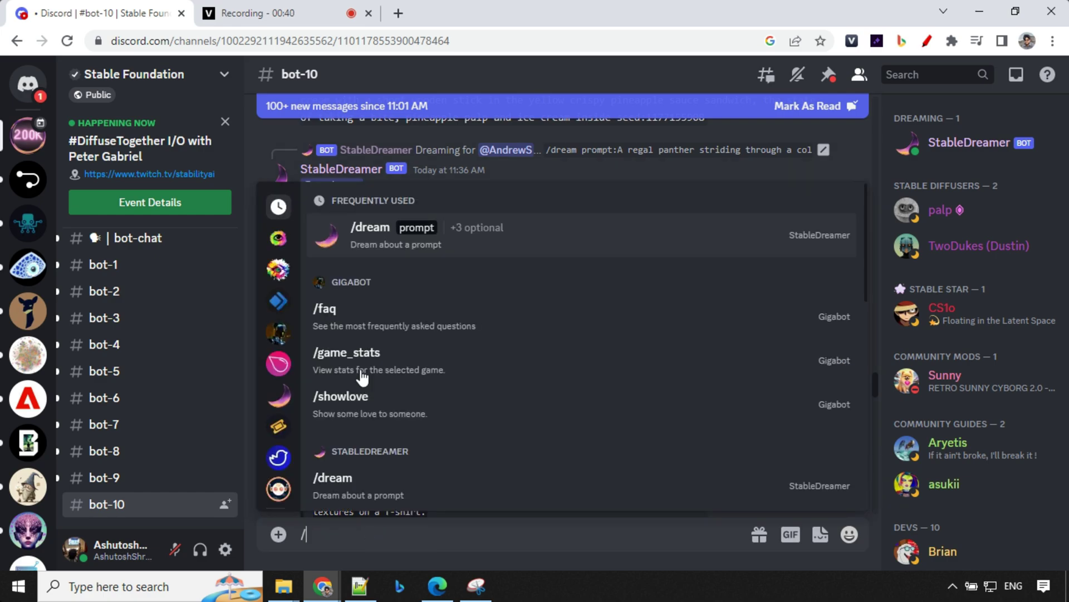
click(367, 243)
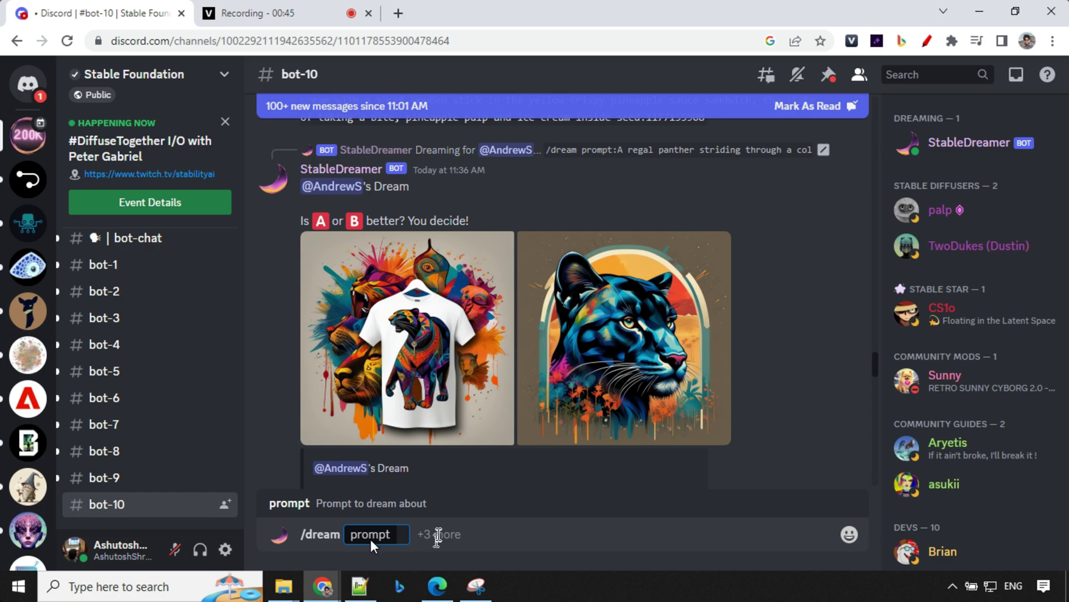
click(437, 535)
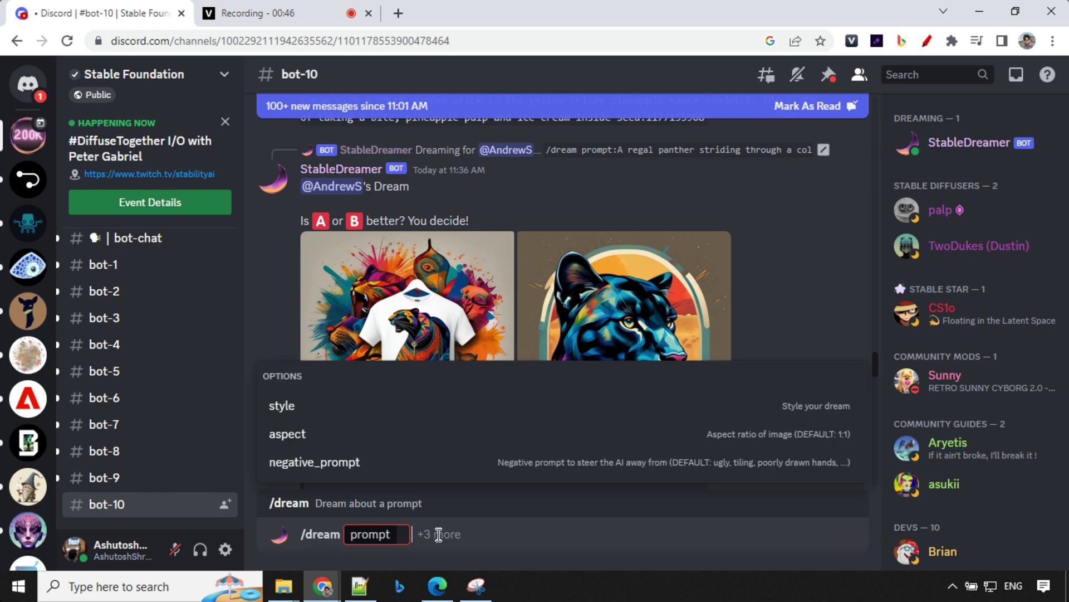
click(297, 406)
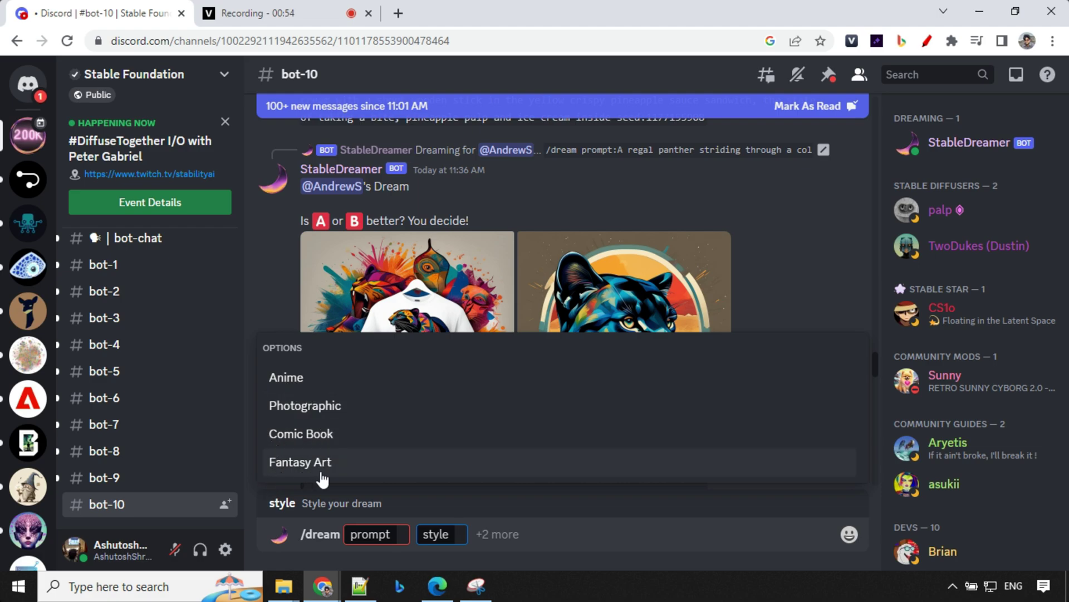
click(301, 409)
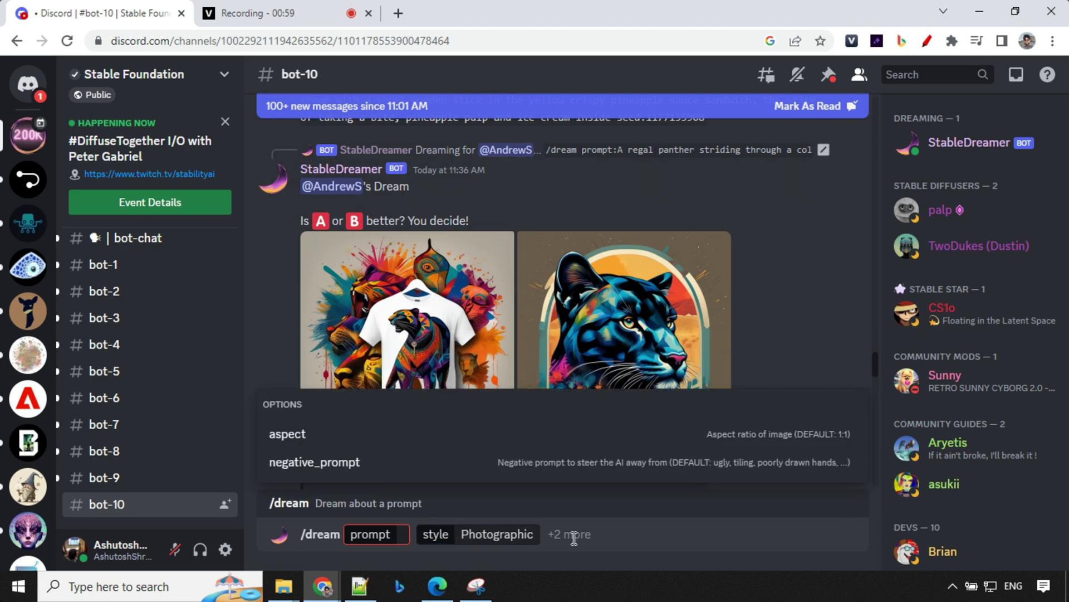
click(294, 435)
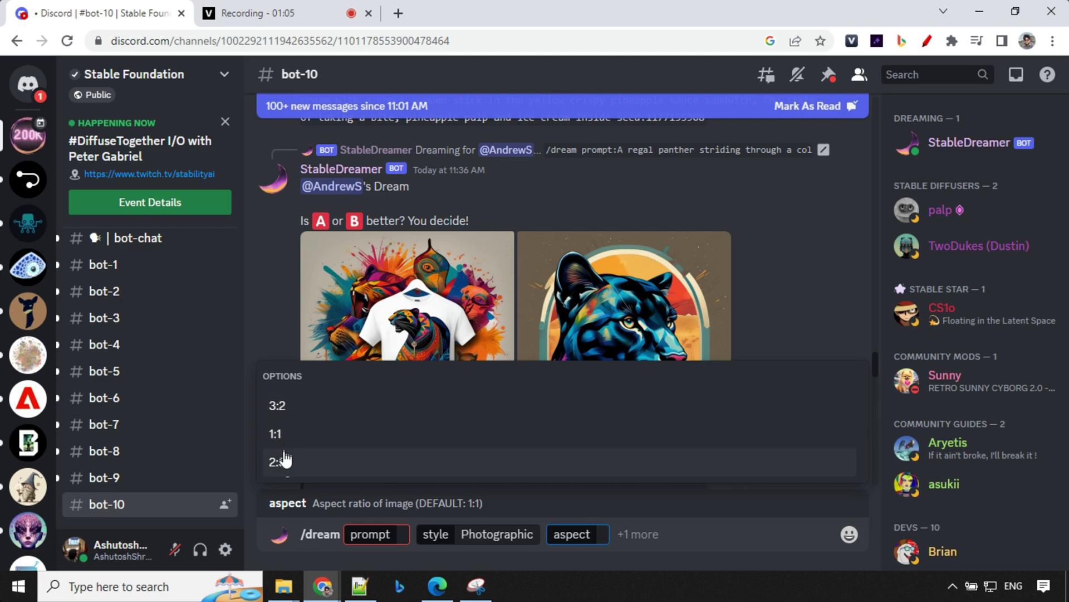
click(285, 413)
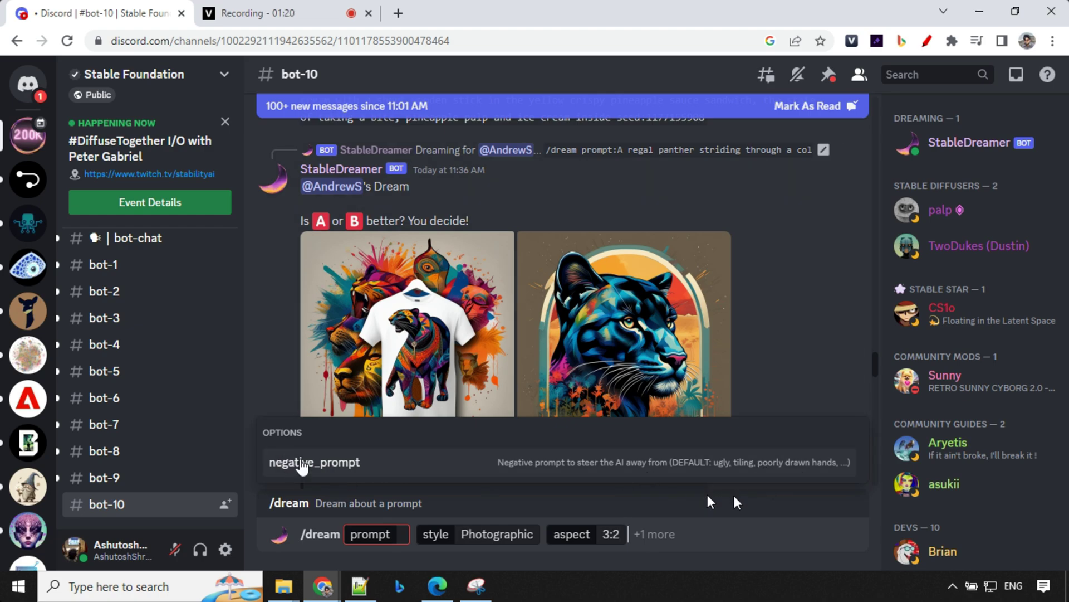
Step: Add a negative prompt against poor hands and mutated faces, the girl portrait prompt, and send it
click(294, 462)
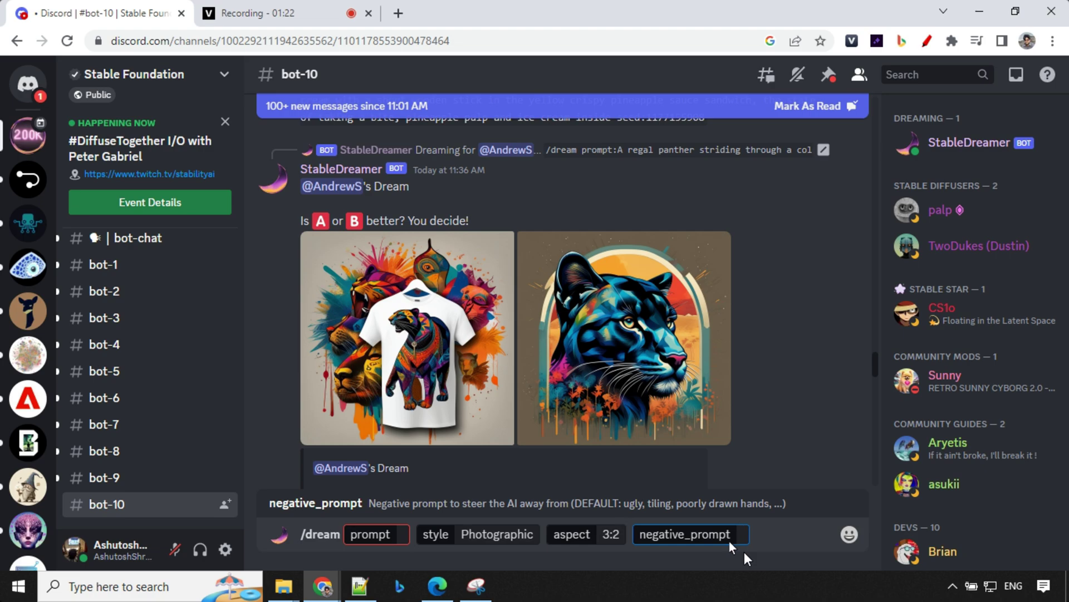
text(poor hand , muated face)
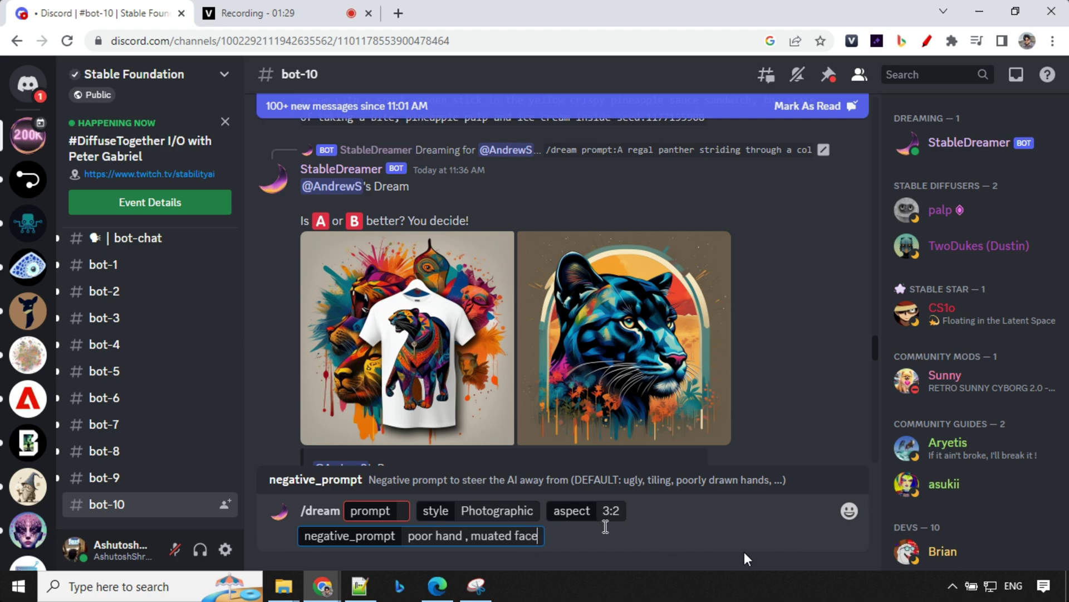
click(633, 531)
click(401, 511)
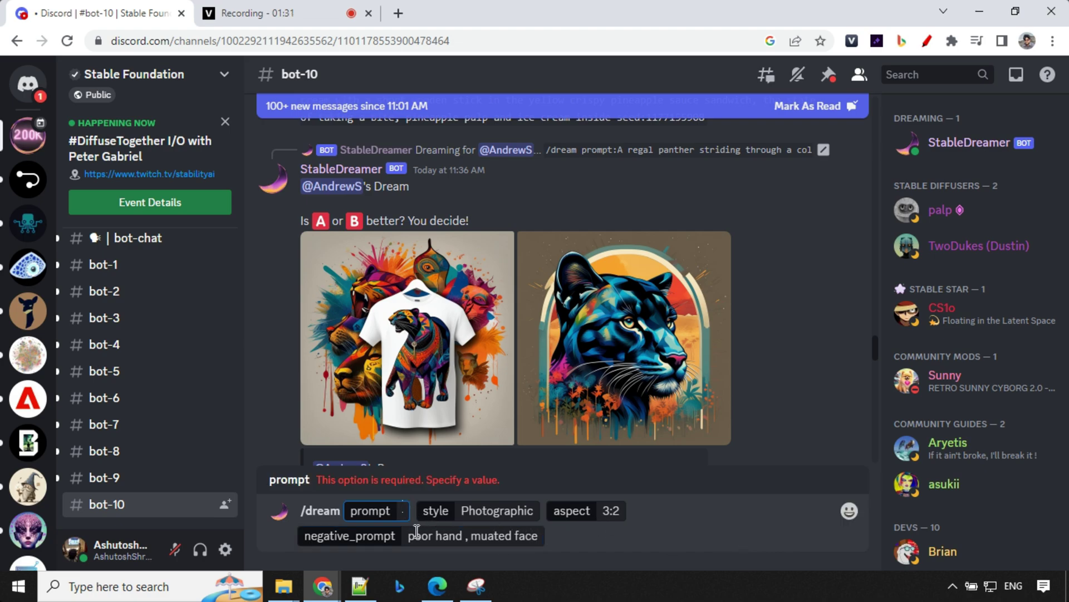
text(potrait of a beutiful girl)
click(555, 535)
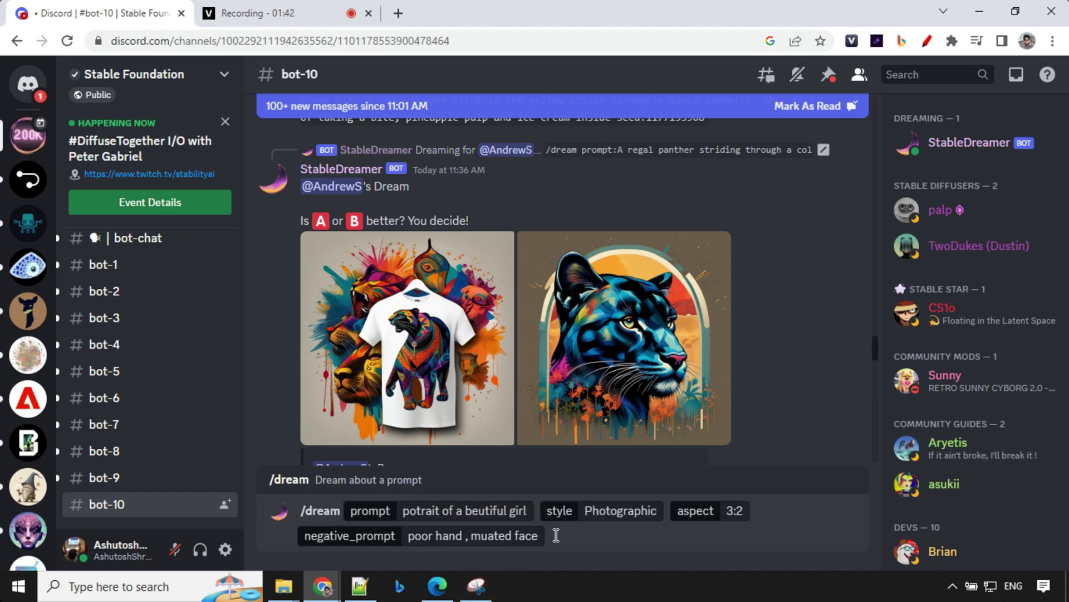
key(Return)
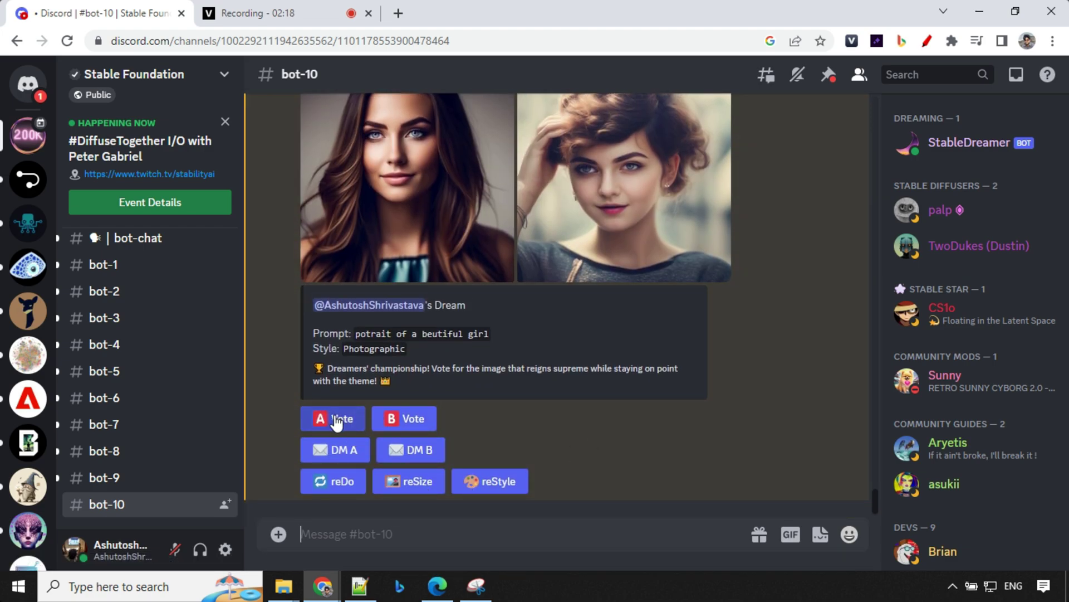
Step: Vote for portrait image A and have the bot DM image A
click(337, 422)
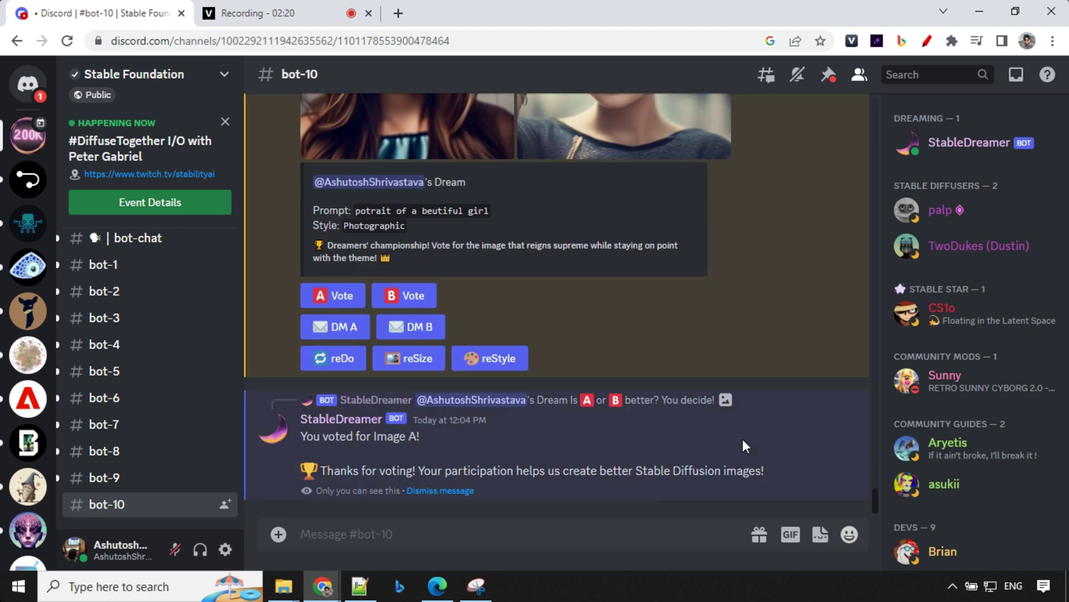
scroll(742, 440, up, 1)
scroll(588, 430, down, 1)
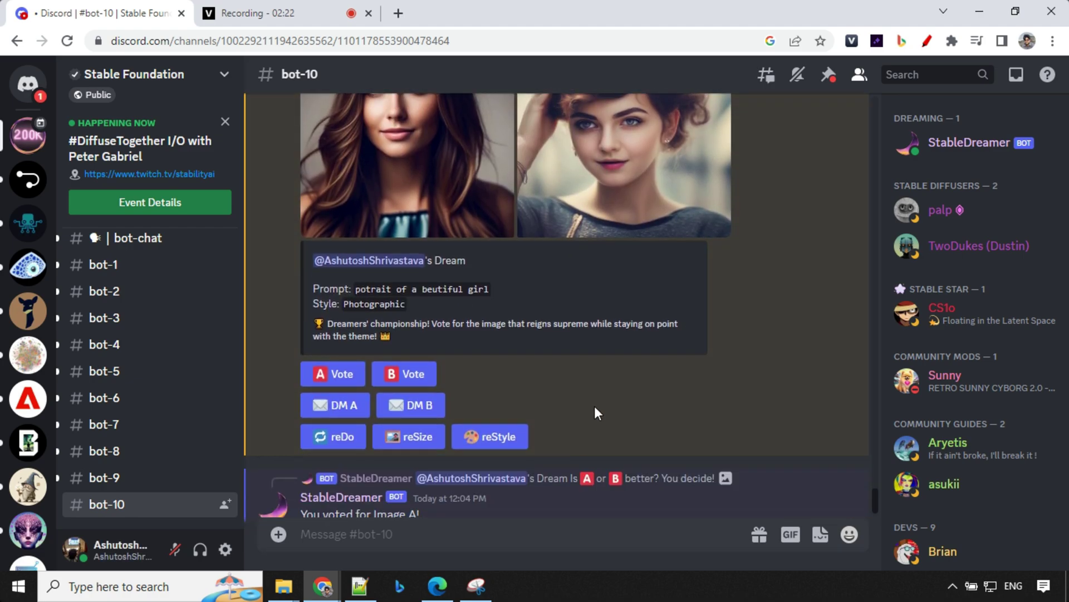
click(351, 416)
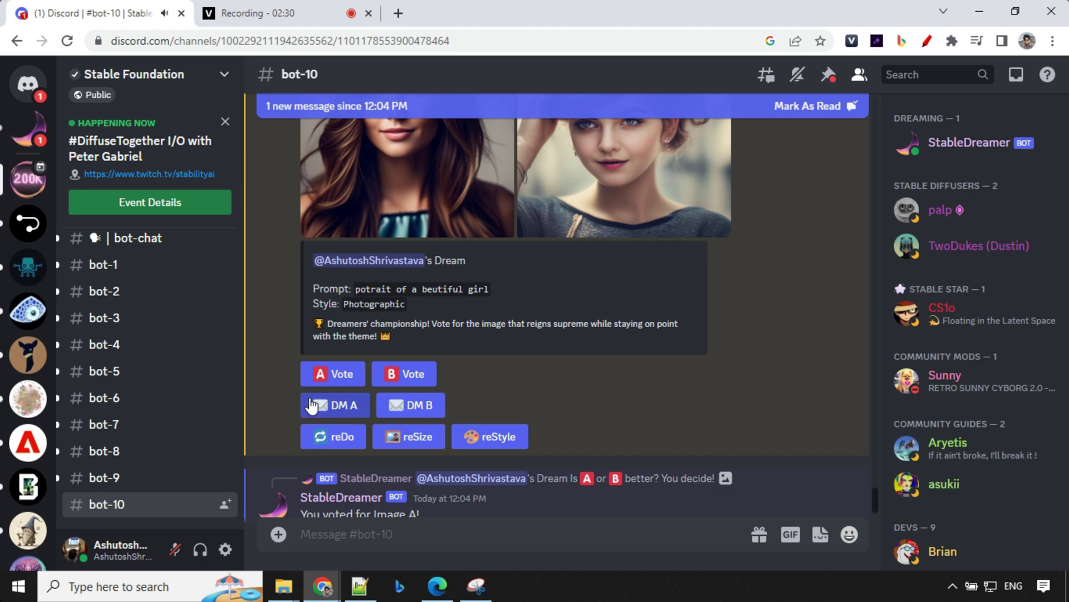
click(35, 131)
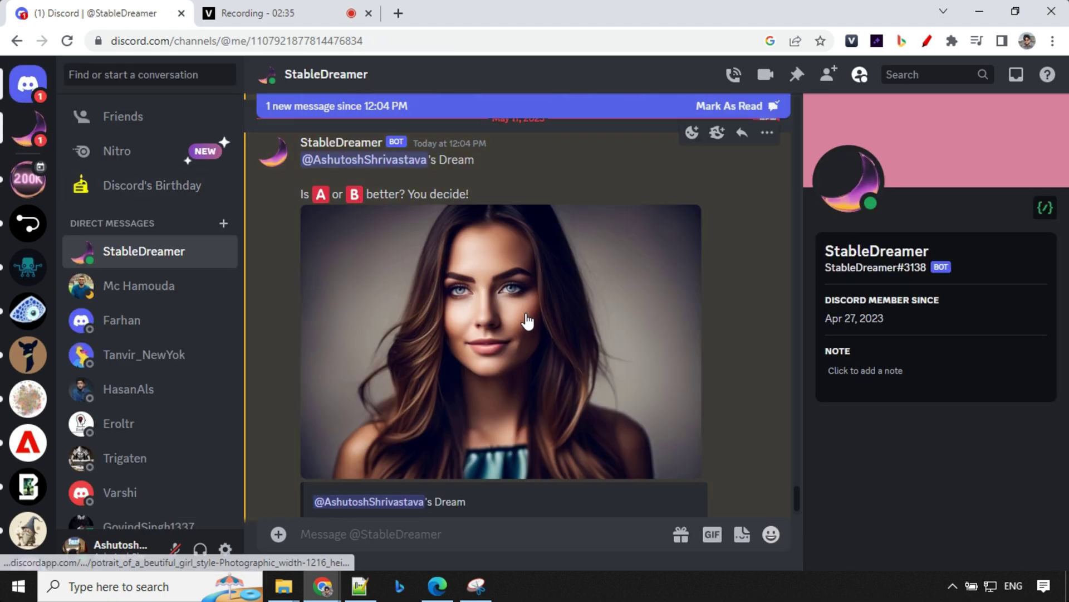
scroll(525, 313, up, 3)
scroll(525, 312, up, 2)
scroll(526, 313, up, 5)
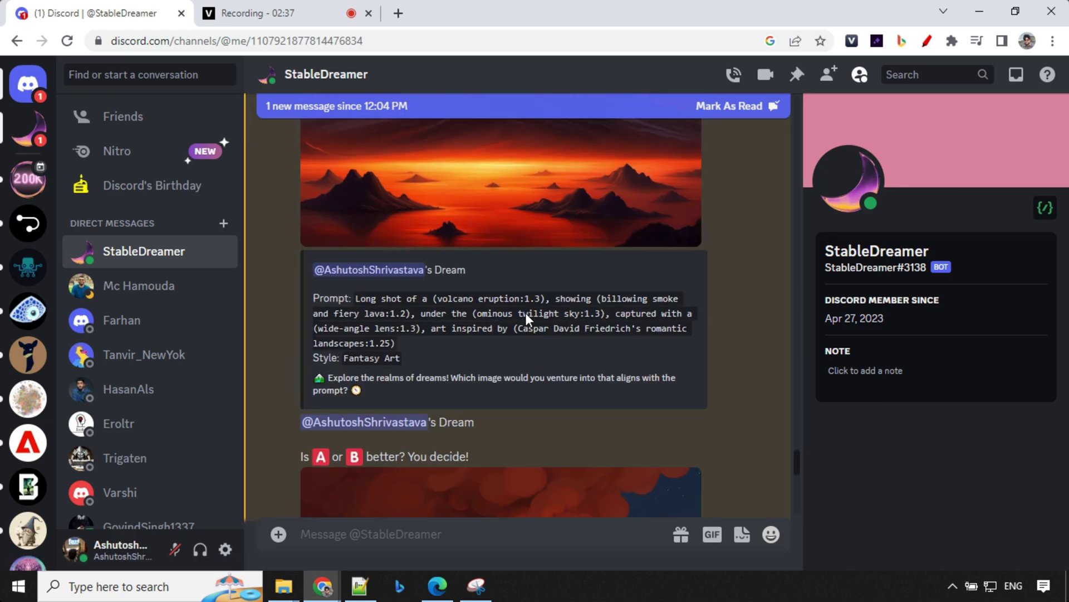
scroll(526, 313, up, 5)
scroll(526, 320, up, 5)
scroll(526, 319, up, 5)
scroll(525, 319, up, 5)
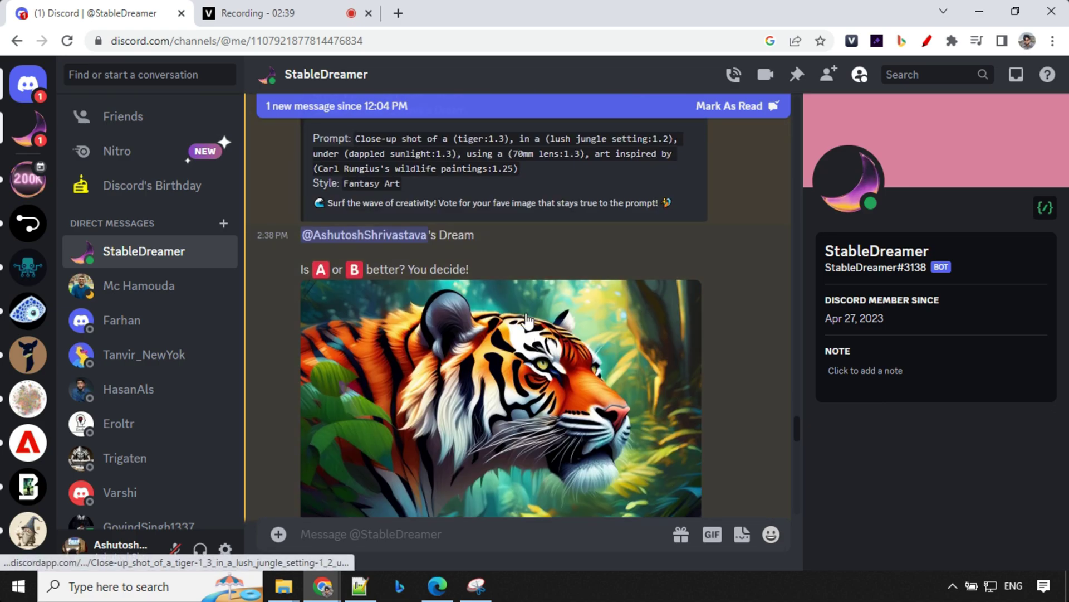
scroll(526, 319, up, 5)
scroll(529, 337, down, 5)
scroll(529, 337, down, 5)
scroll(529, 337, down, 5)
scroll(529, 337, down, 3)
click(28, 138)
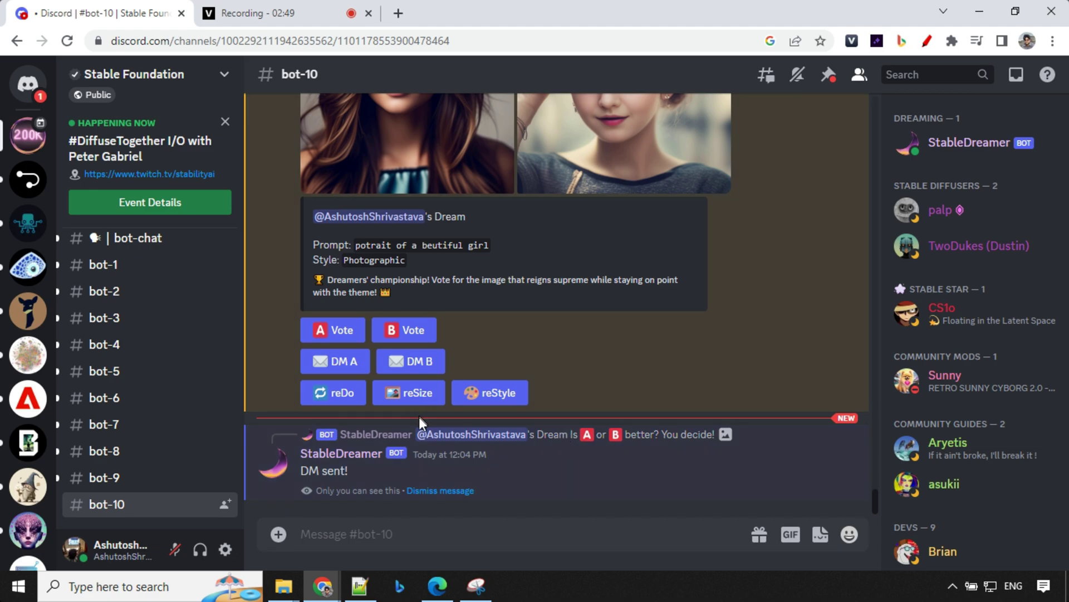
Step: reDo the girl portraits, preview the new pair enlarged, and vote for image A
click(441, 490)
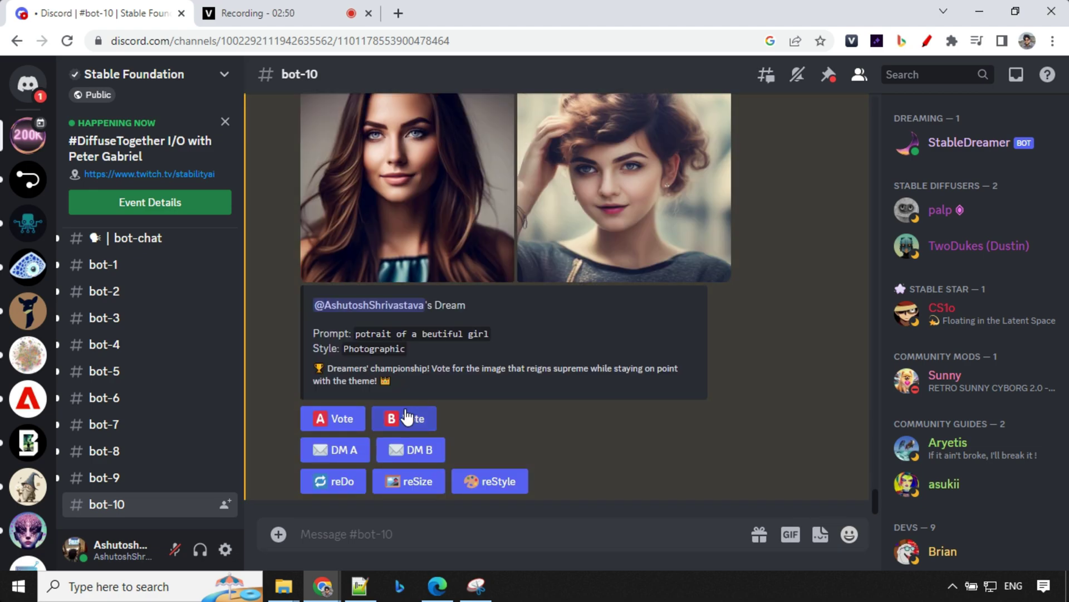
click(338, 482)
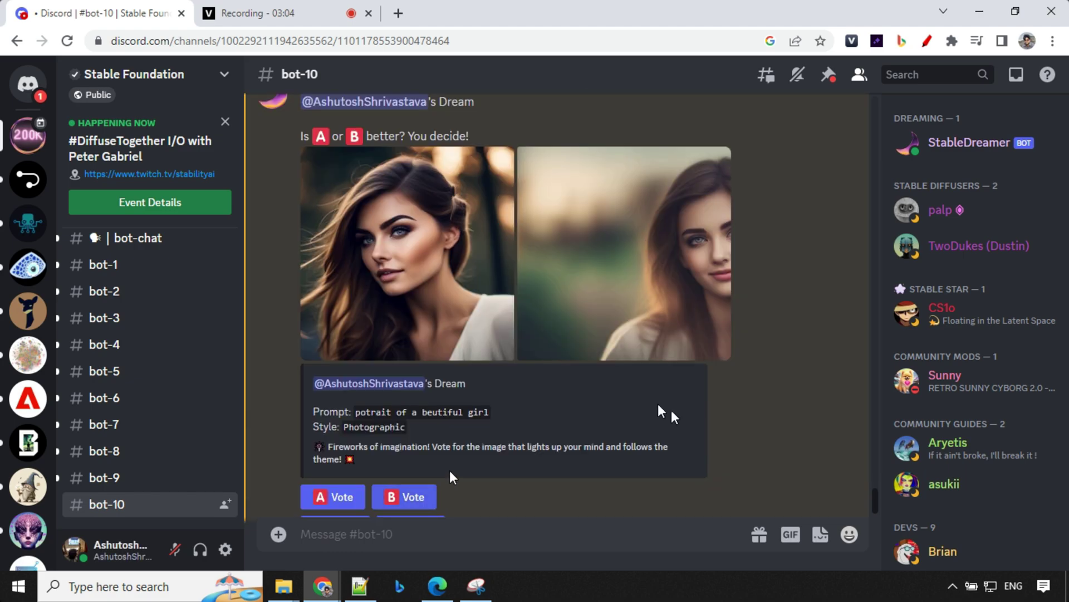
click(402, 268)
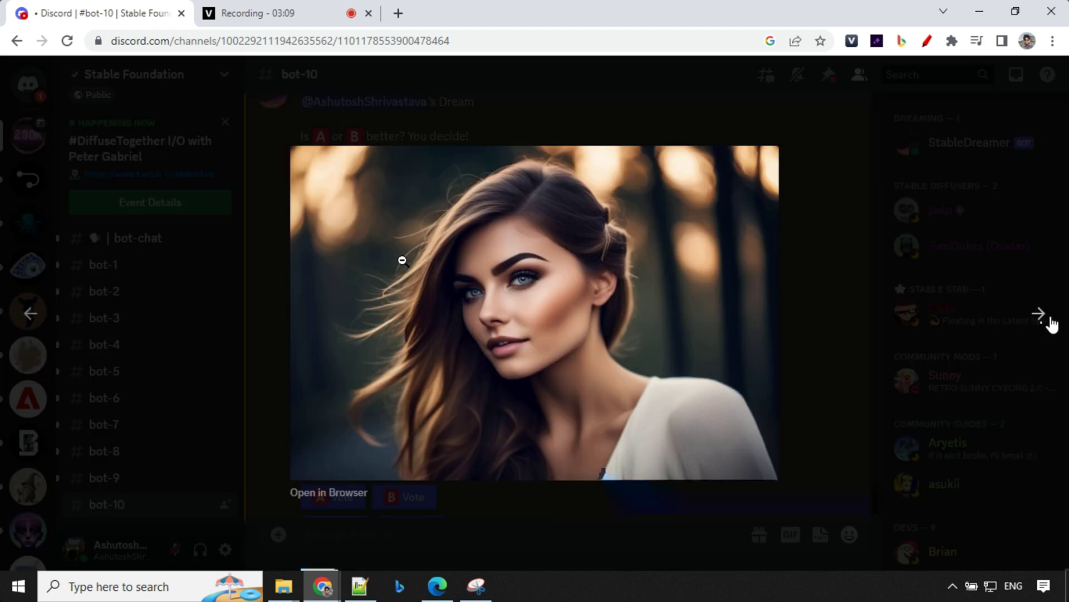
click(1042, 315)
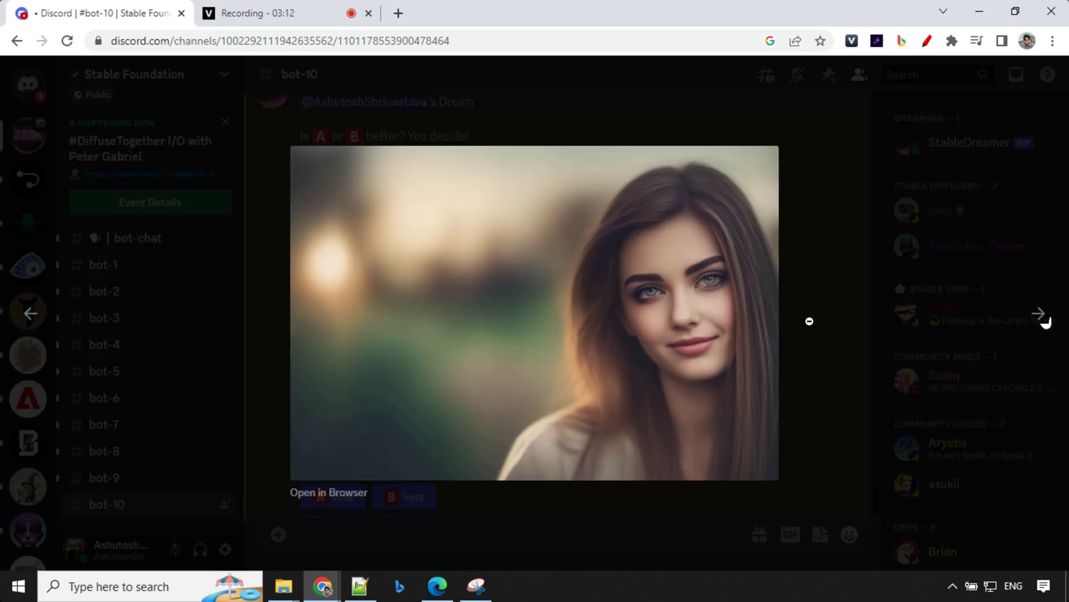
click(805, 301)
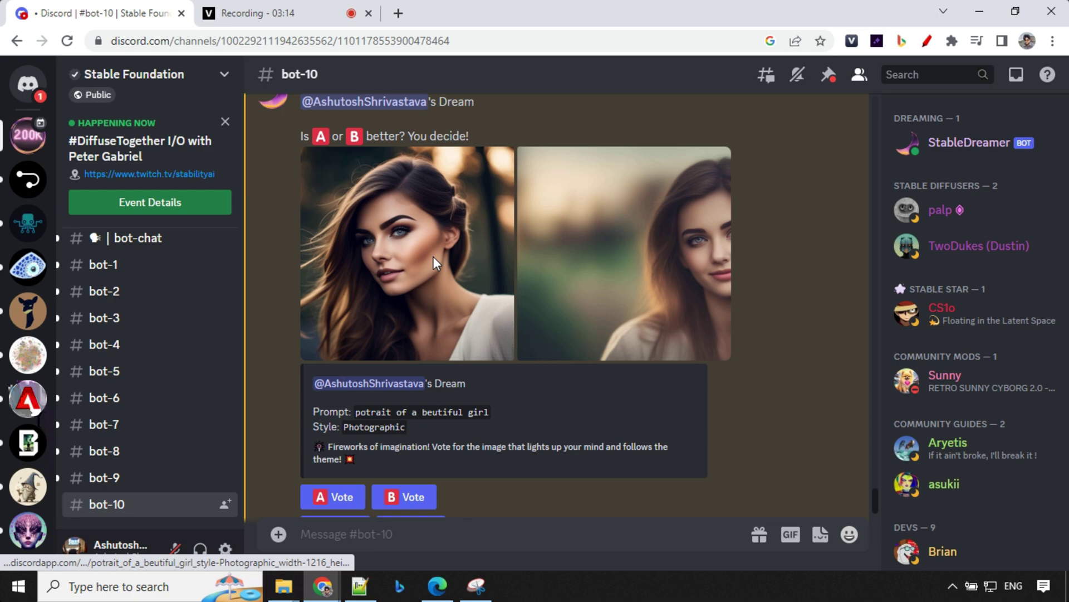
scroll(434, 257, down, 2)
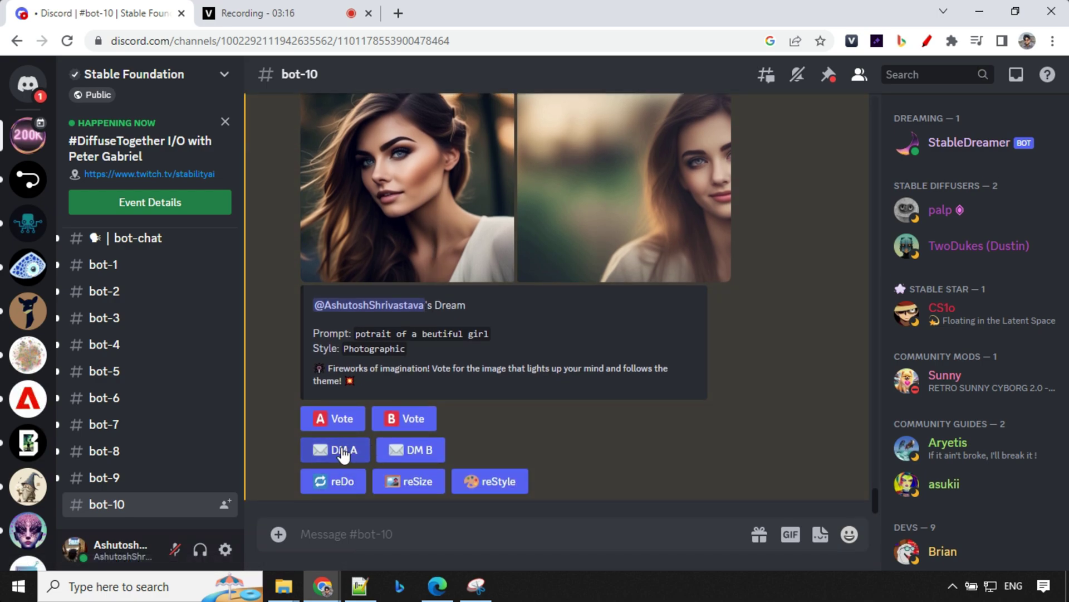
click(330, 422)
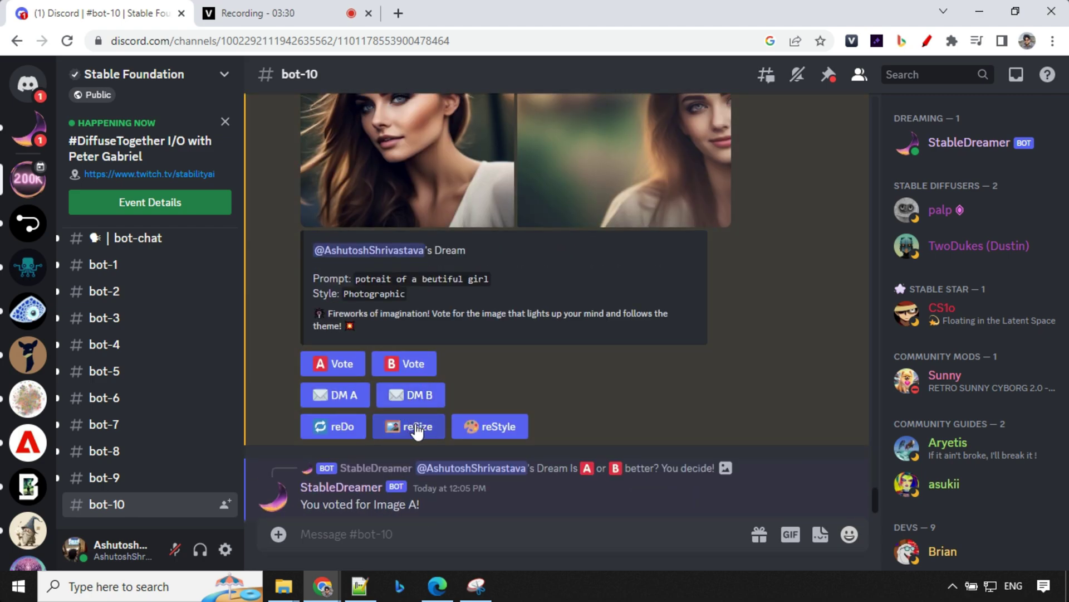
Step: reSize to 1216×832, preview both results, vote for front-facing image B and DM it
click(417, 428)
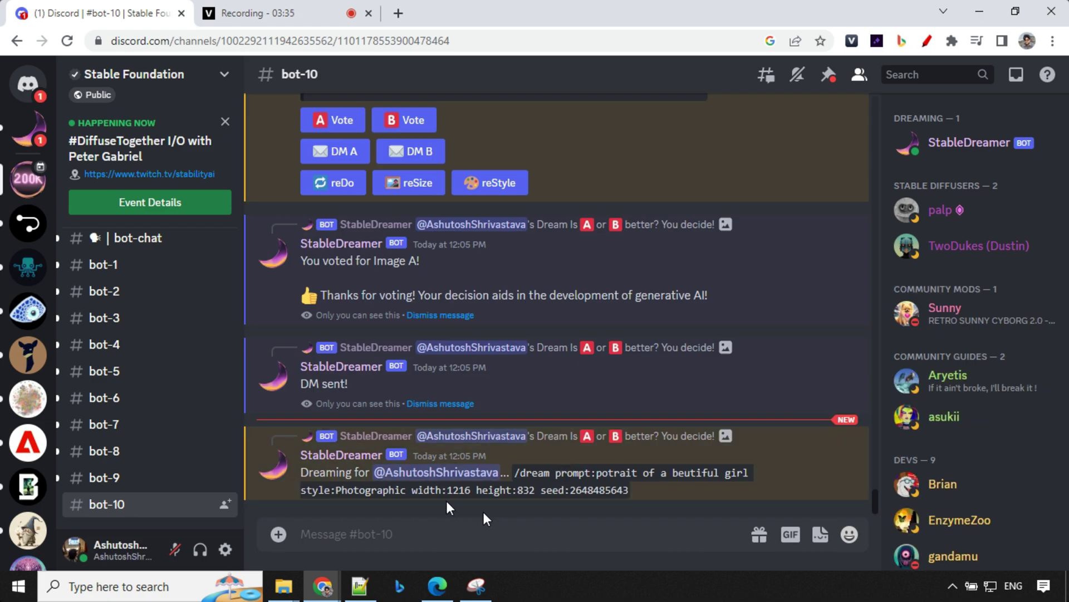
click(418, 337)
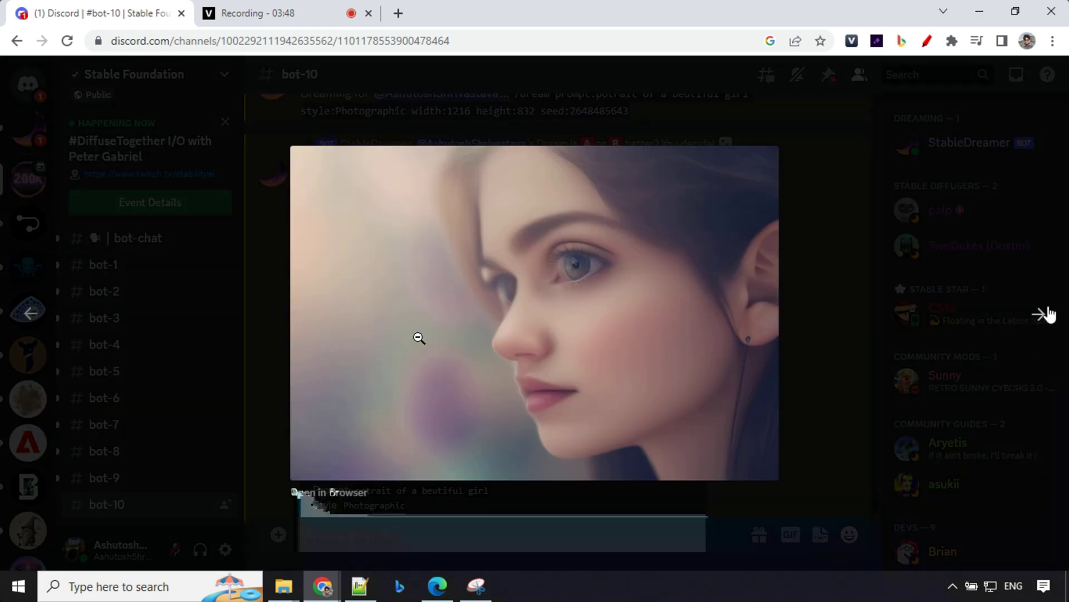
click(1047, 315)
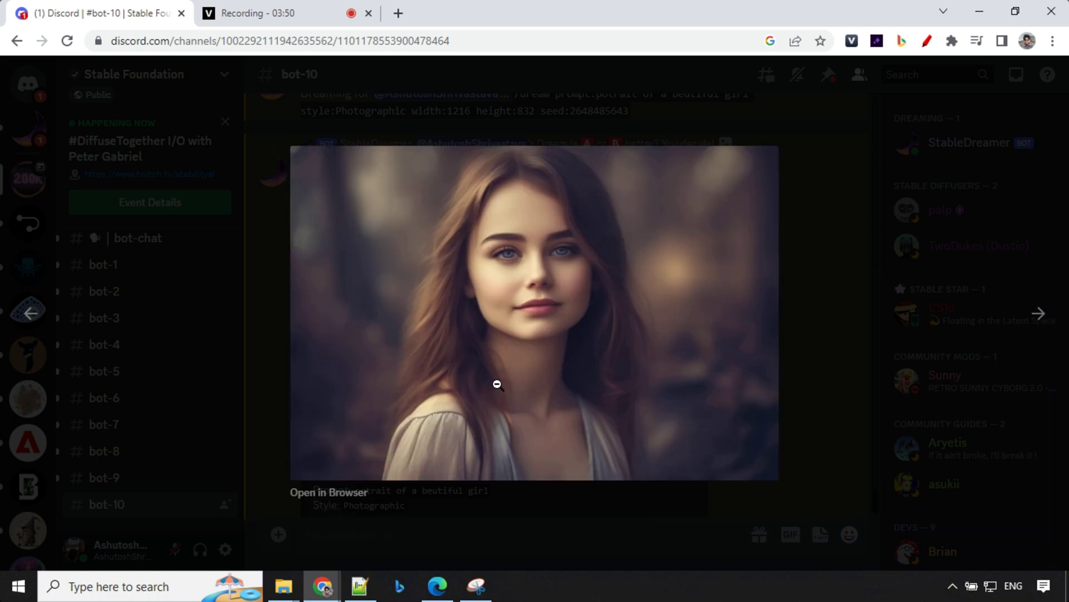
click(872, 344)
scroll(475, 431, down, 2)
click(402, 428)
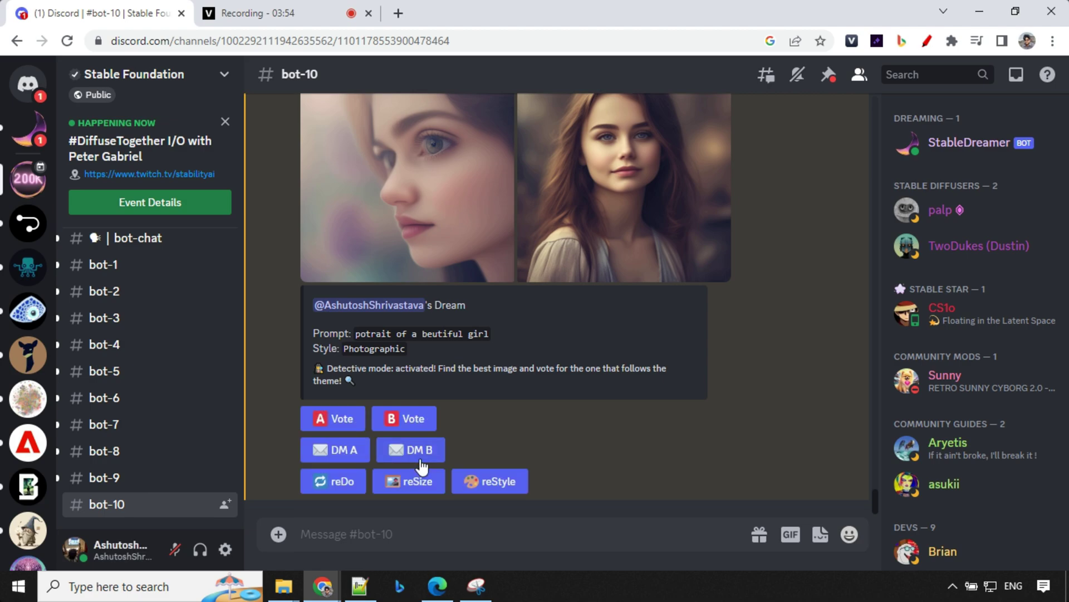
click(414, 398)
scroll(506, 284, up, 2)
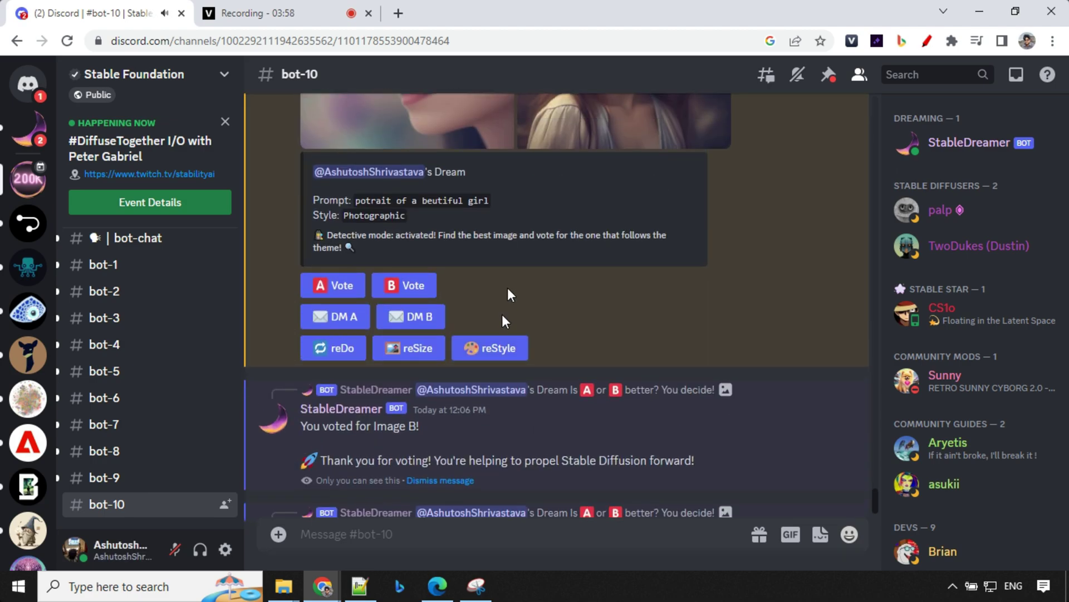
Step: reStyle the portrait as Anime and preview the resulting anime pair enlarged
click(499, 349)
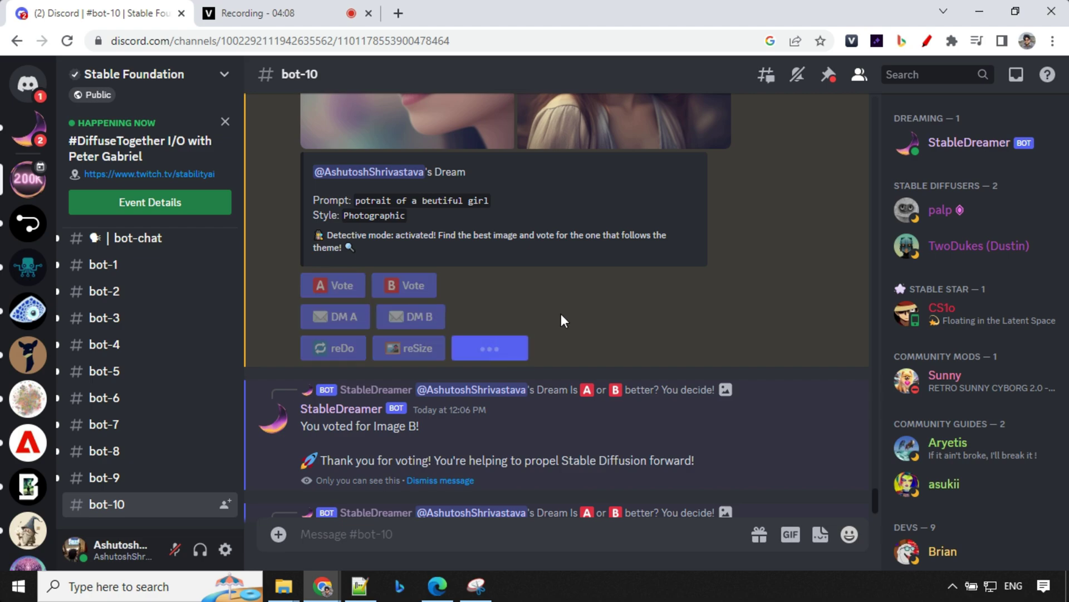
mouse_move(615, 464)
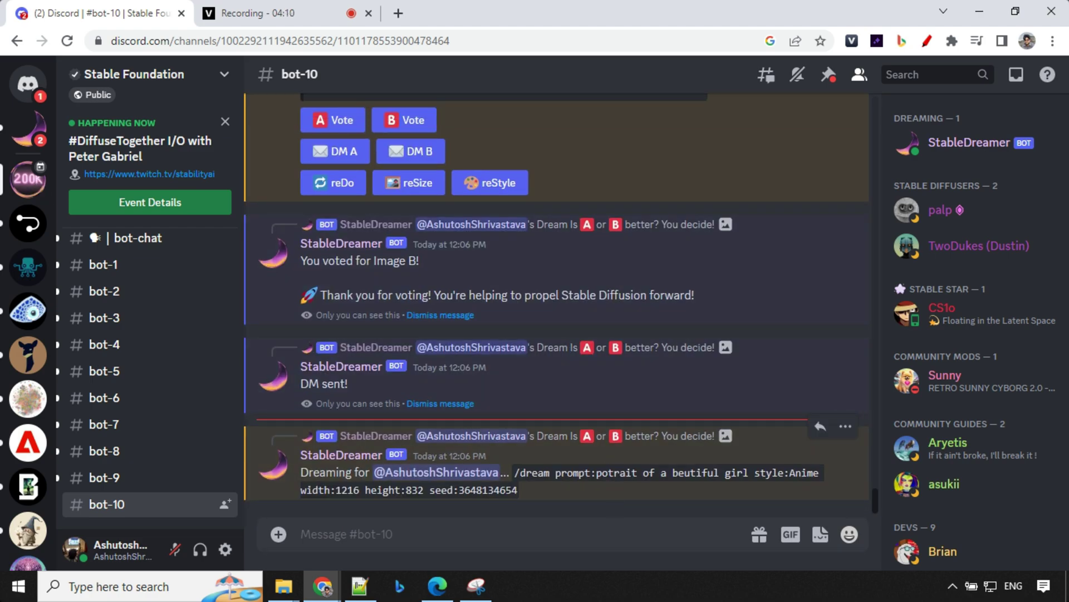
drag(755, 473, 809, 479)
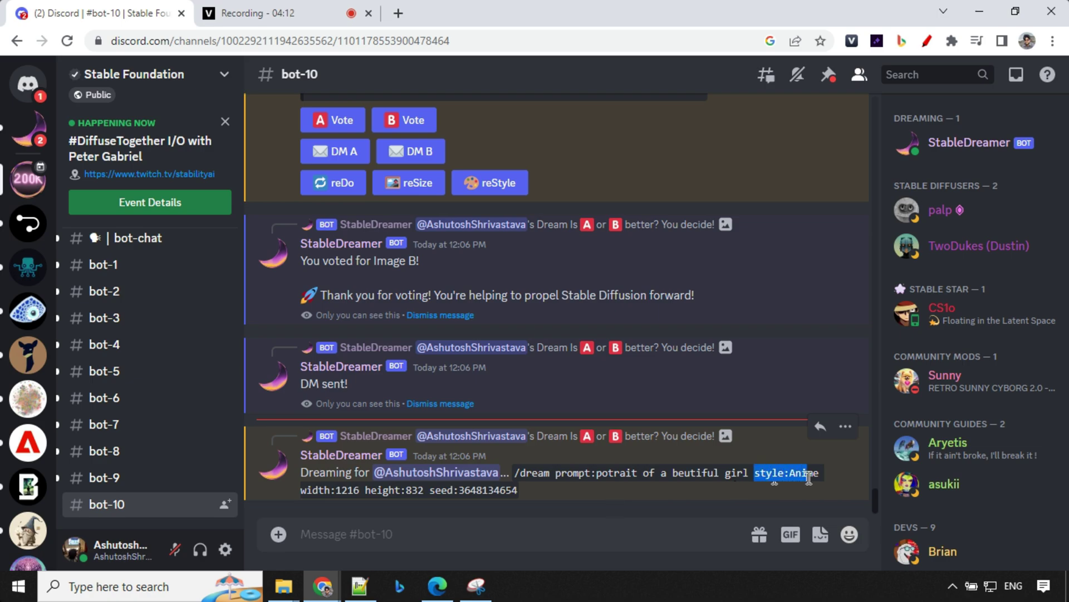
scroll(644, 252, up, 2)
scroll(644, 253, up, 3)
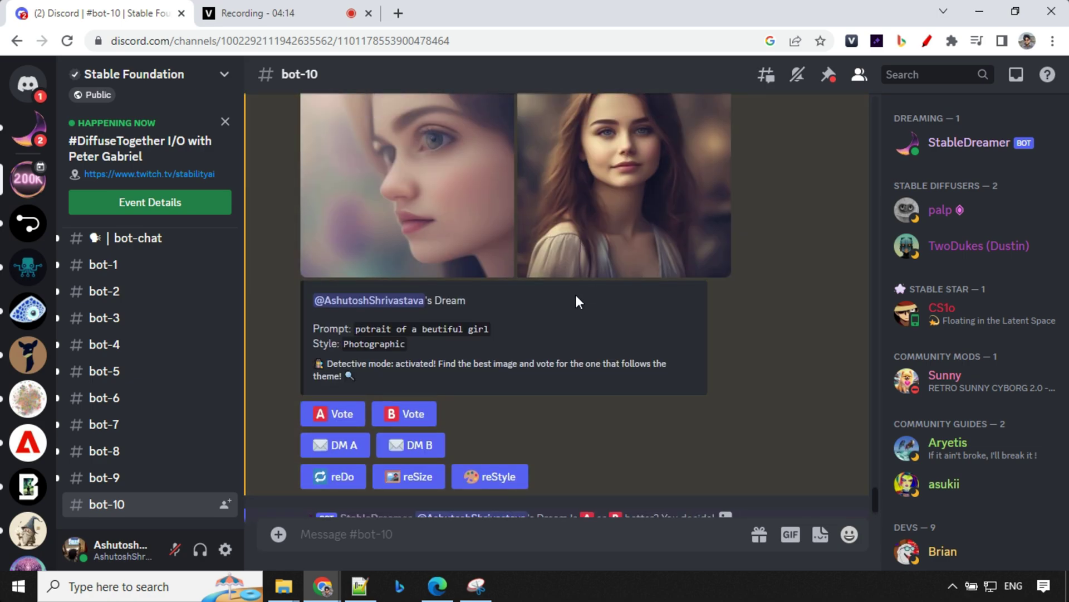
scroll(405, 352, down, 3)
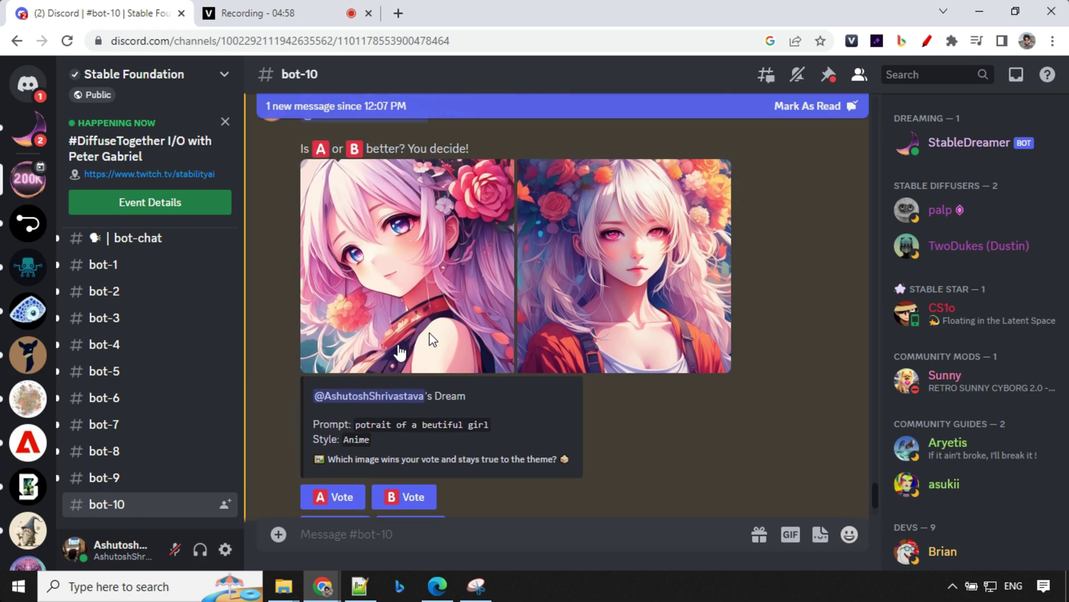
click(393, 303)
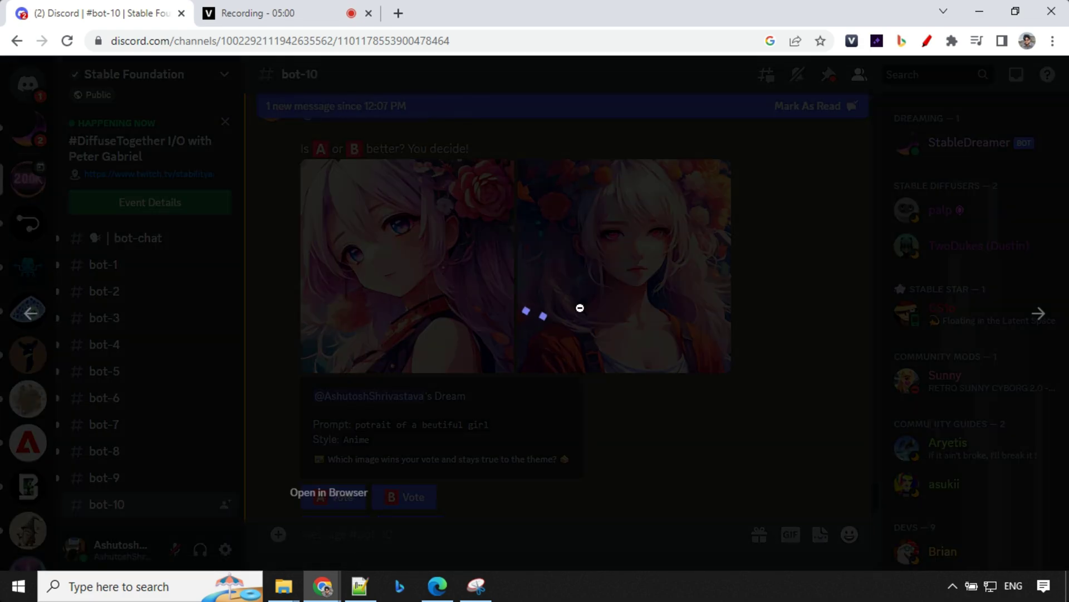
click(1037, 315)
click(841, 347)
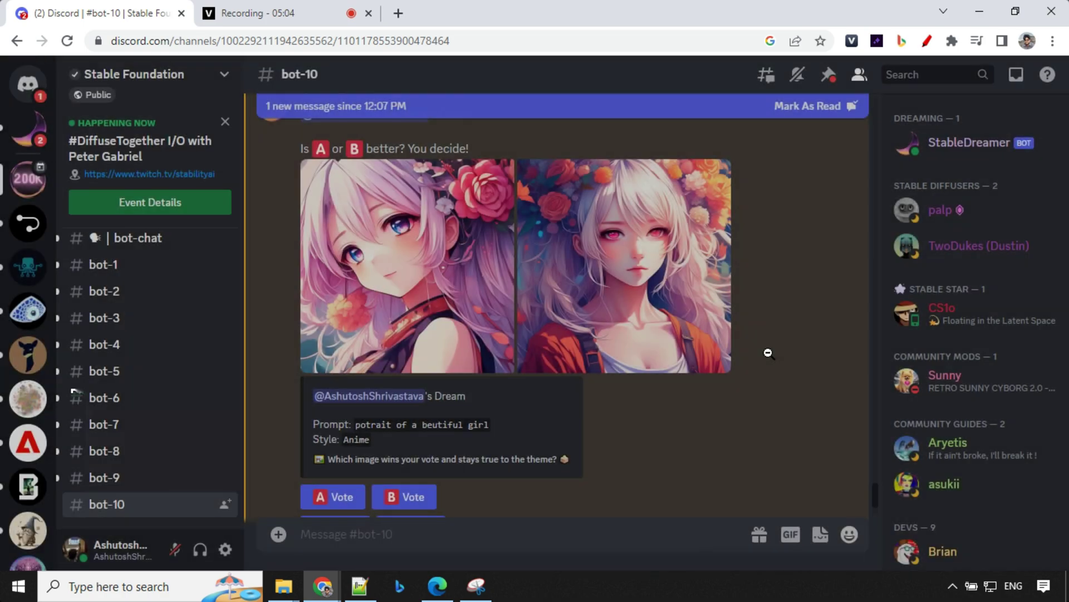
scroll(443, 376, down, 2)
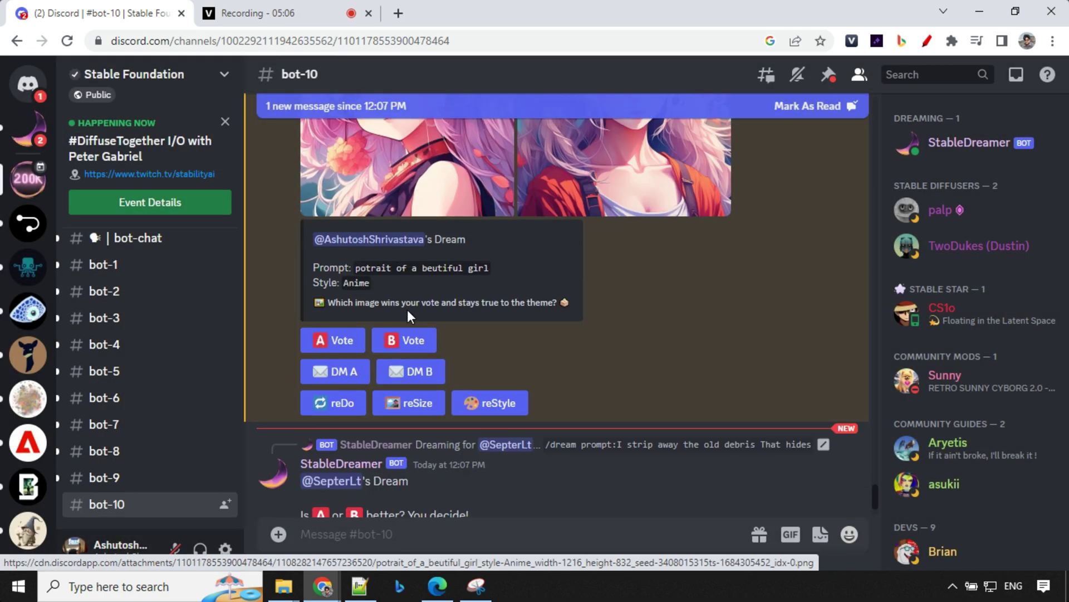
scroll(469, 380, up, 1)
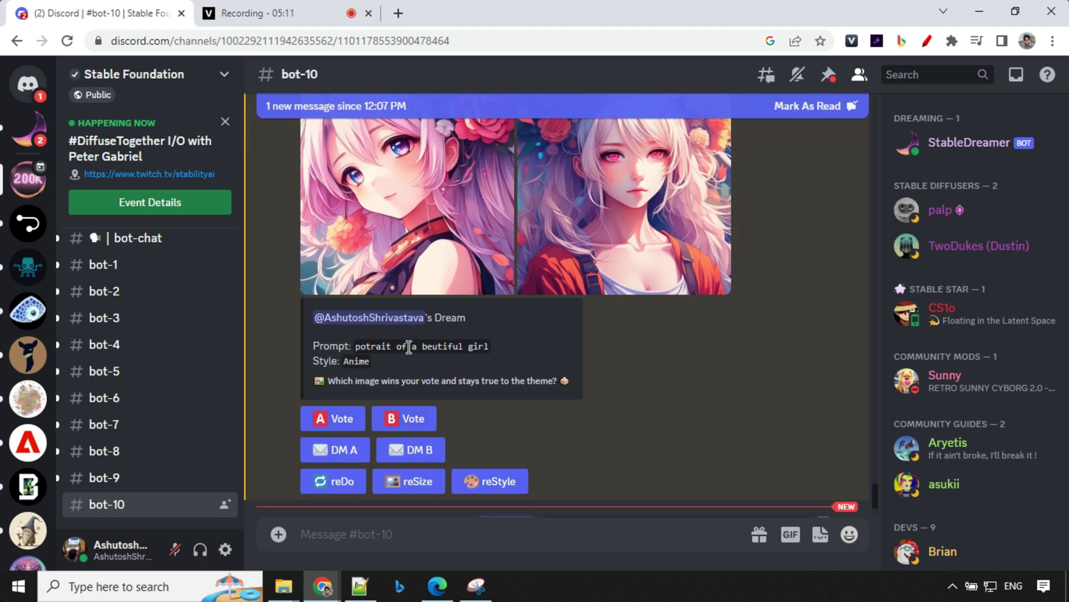
Step: Have the bot DM anime images A and B, then vote for anime image B
click(344, 446)
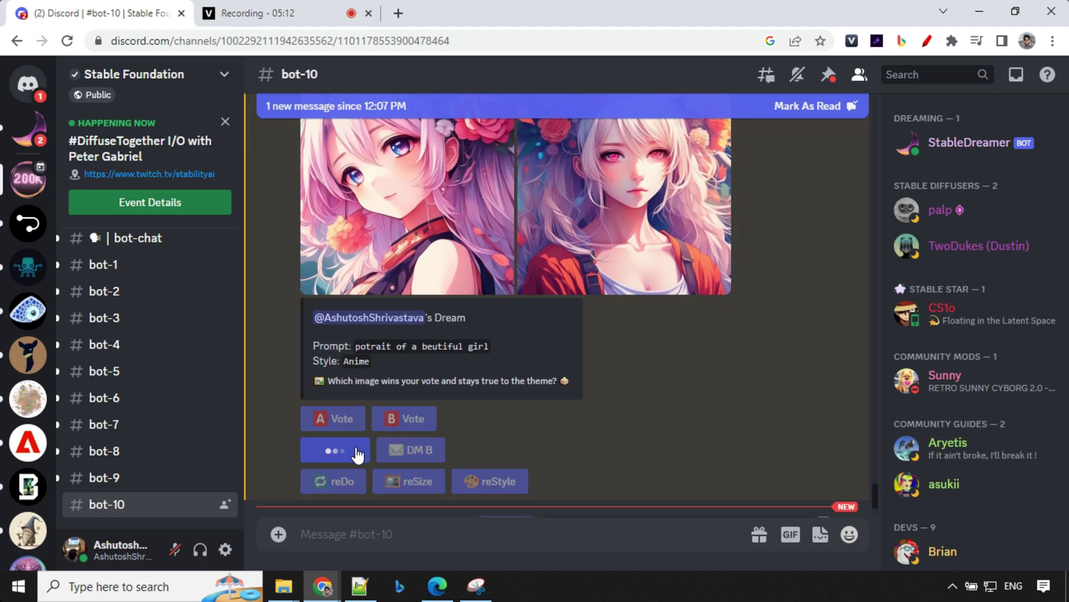
click(428, 459)
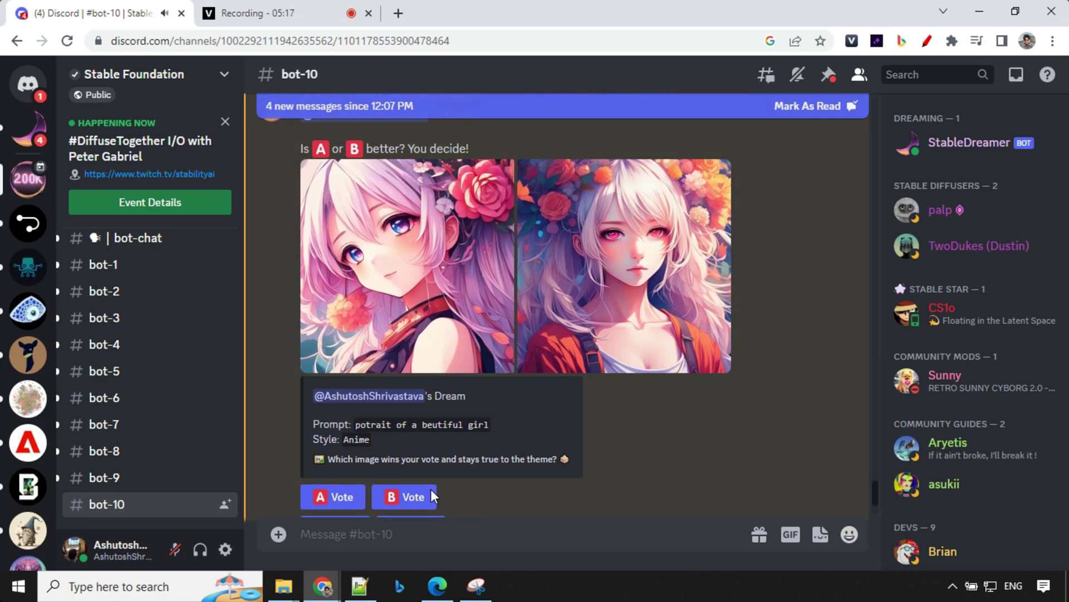
click(425, 431)
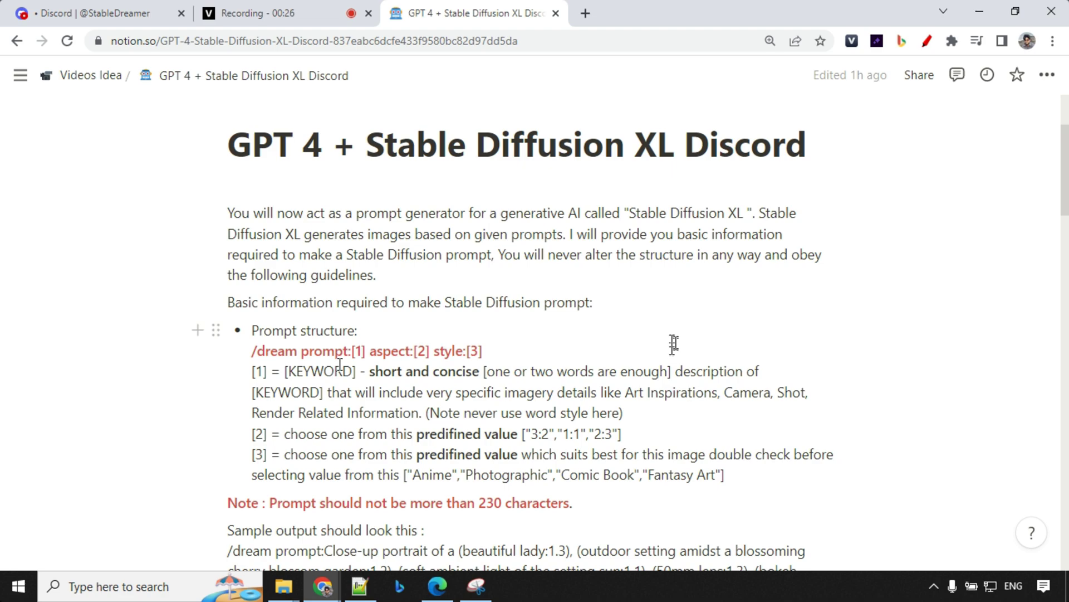
scroll(235, 358, down, 2)
scroll(235, 357, up, 2)
scroll(518, 320, down, 1)
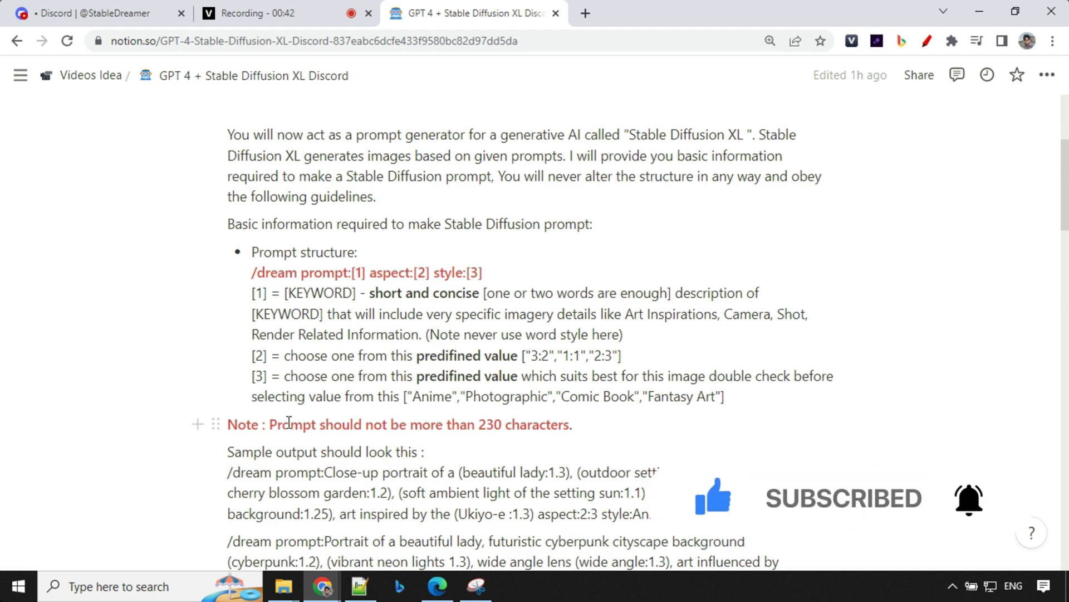
Step: Highlight the 230-character limit note, the aspect keyword and both sample /dream prompts in the Notion guidelines
drag(271, 424, 611, 422)
click(611, 423)
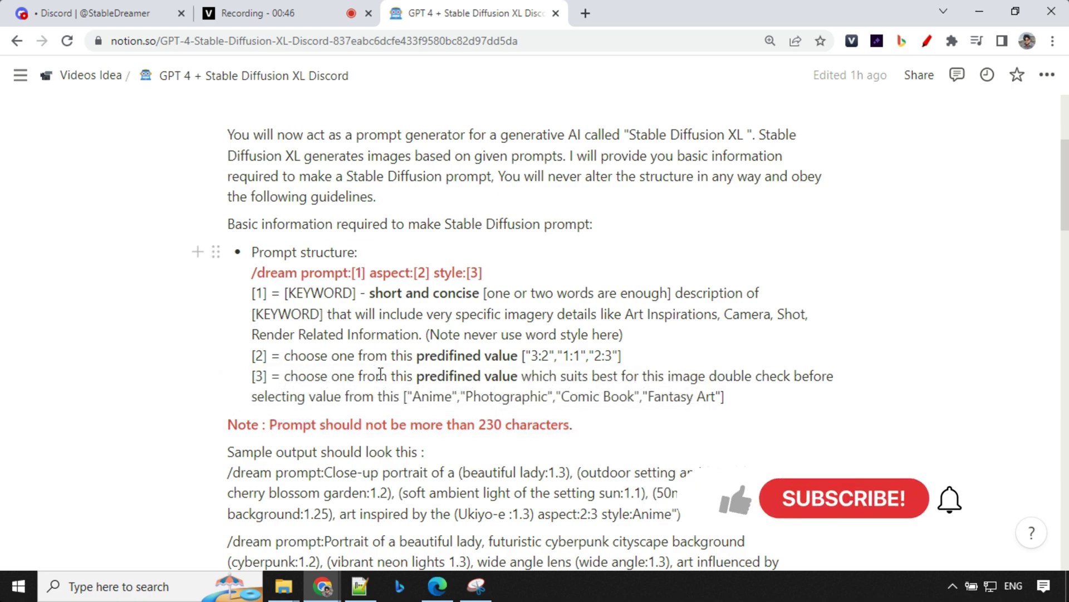
double_click(399, 272)
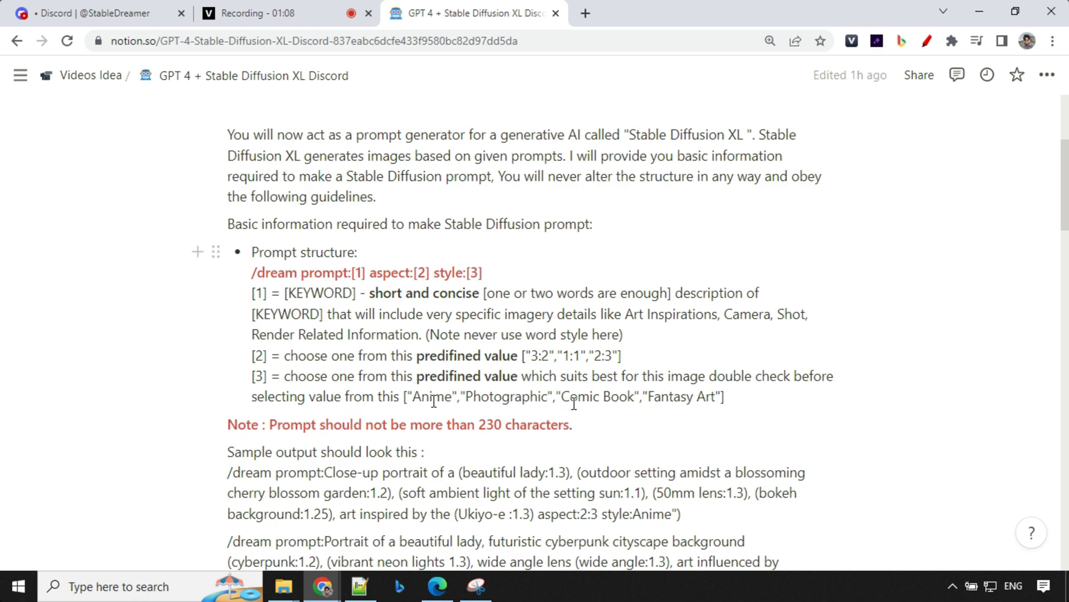
scroll(434, 400, down, 1)
scroll(438, 326, down, 1)
scroll(370, 323, down, 2)
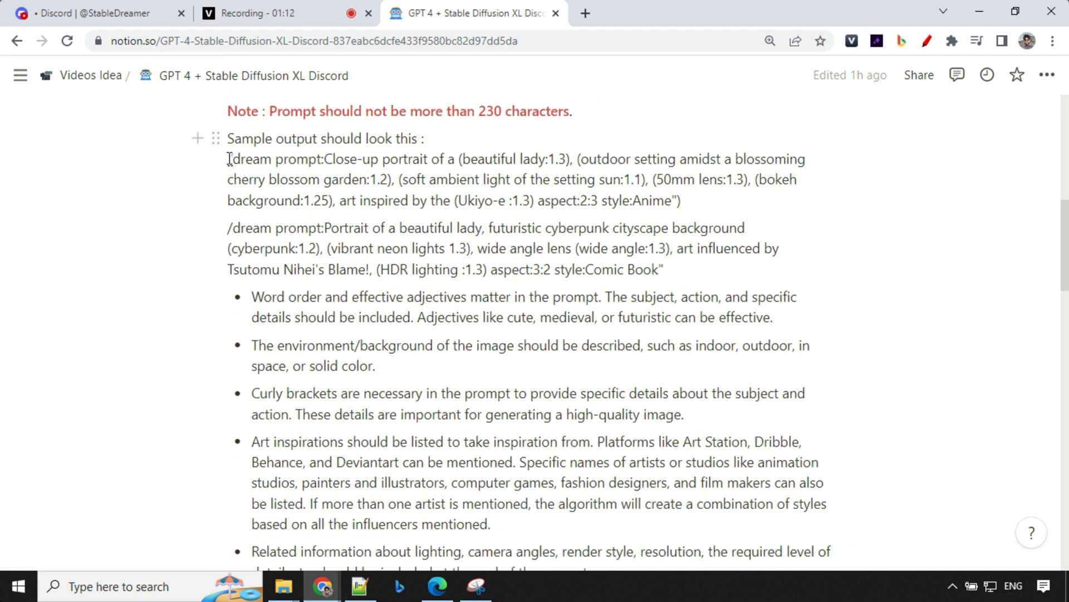
mouse_move(228, 159)
mouse_down()
mouse_move(785, 167)
mouse_move(490, 296)
mouse_move(685, 273)
mouse_up()
click(251, 345)
scroll(274, 334, down, 3)
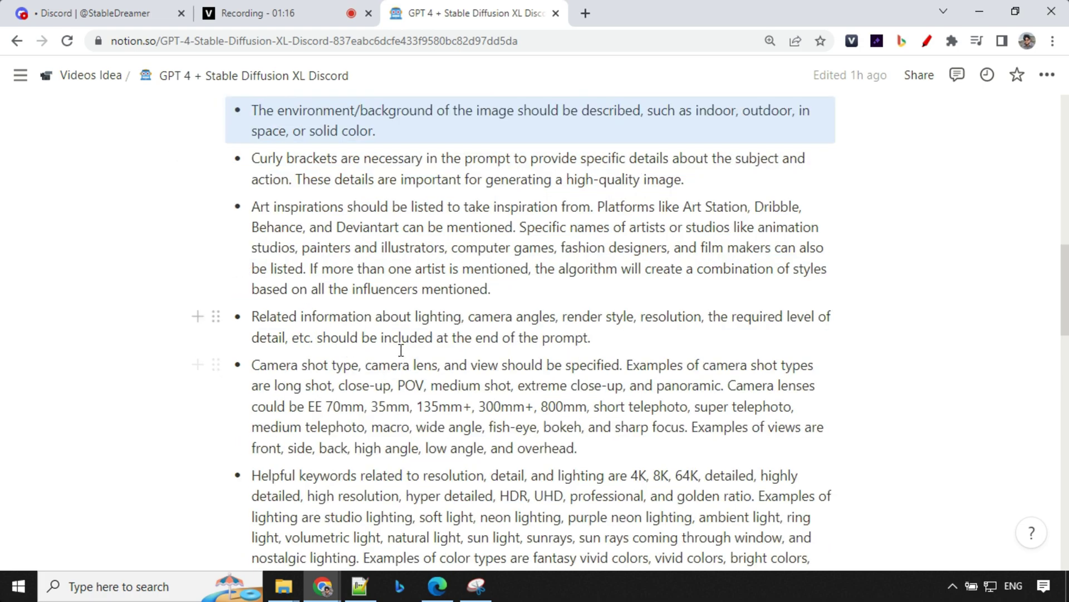
scroll(385, 401, down, 5)
scroll(386, 401, down, 3)
scroll(385, 401, down, 2)
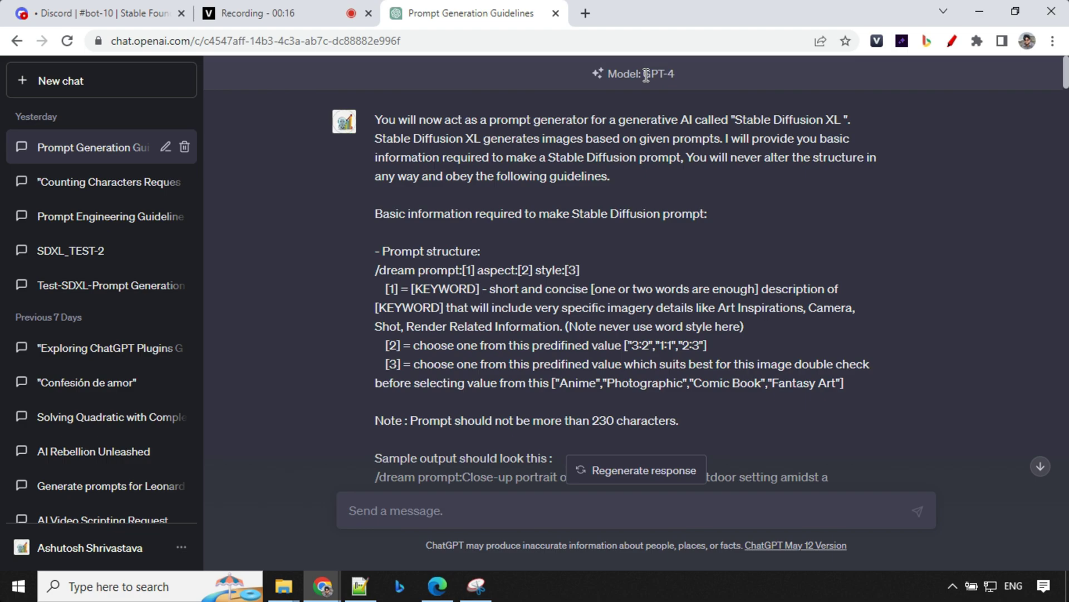
drag(1066, 83, 1067, 180)
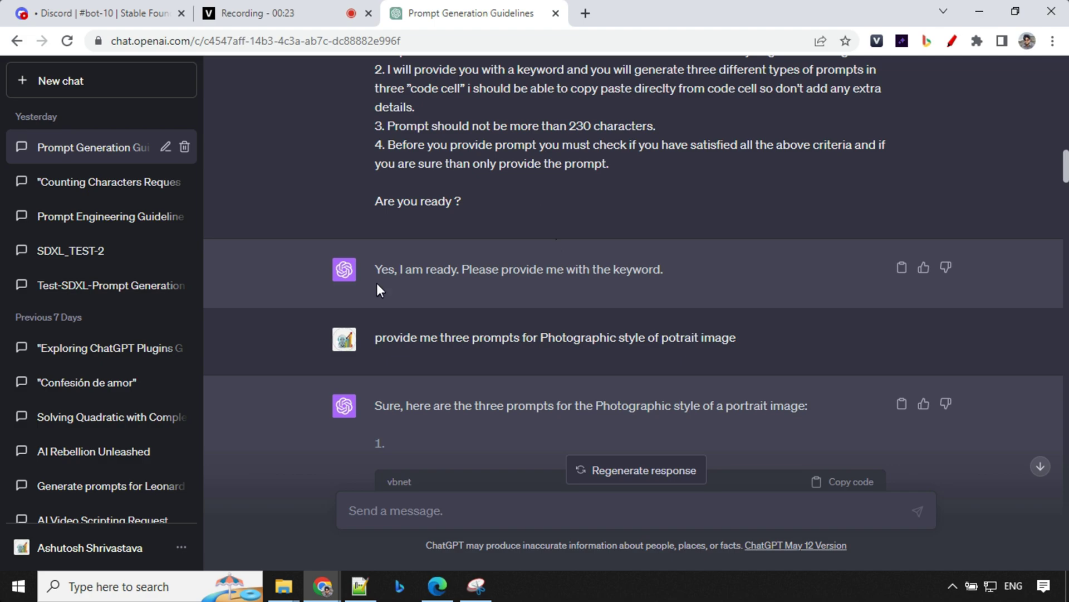
scroll(376, 283, down, 2)
scroll(376, 284, down, 3)
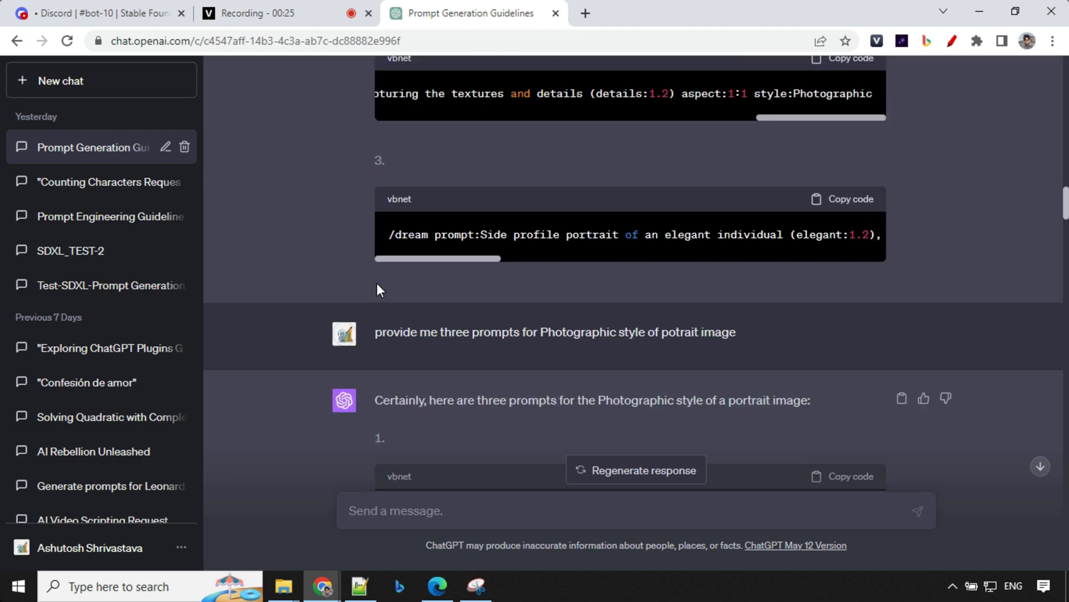
scroll(378, 283, down, 2)
scroll(377, 283, down, 3)
scroll(378, 283, down, 3)
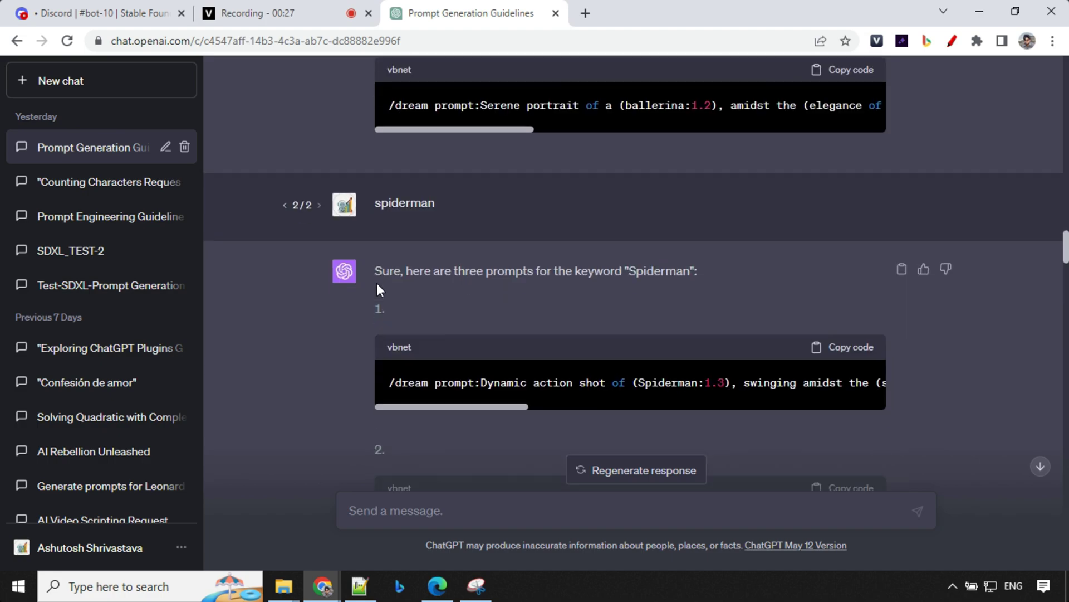
scroll(403, 217, down, 3)
scroll(403, 217, down, 2)
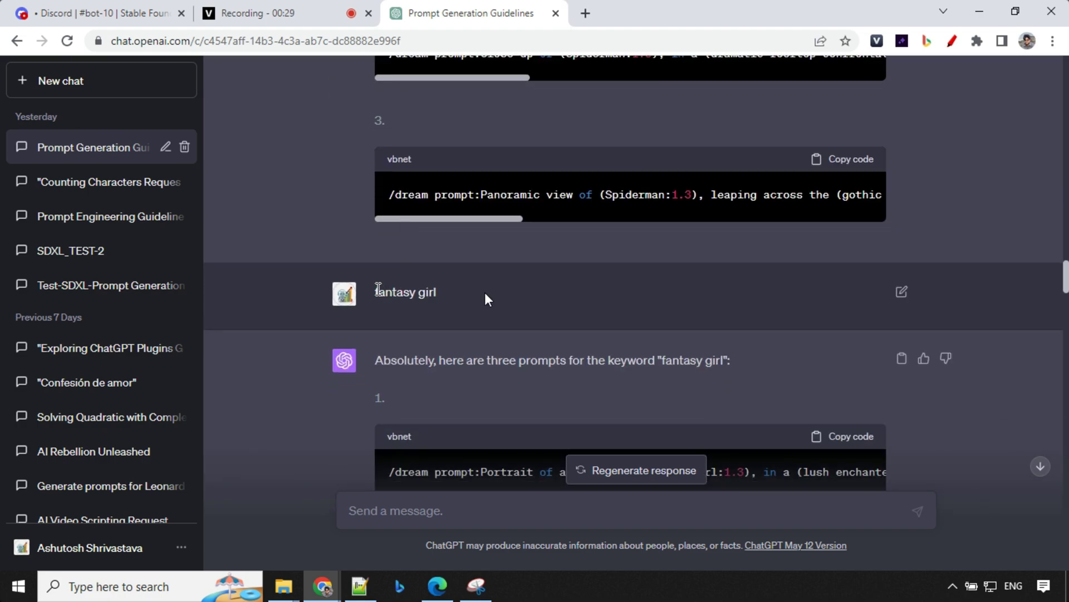
scroll(485, 291, down, 1)
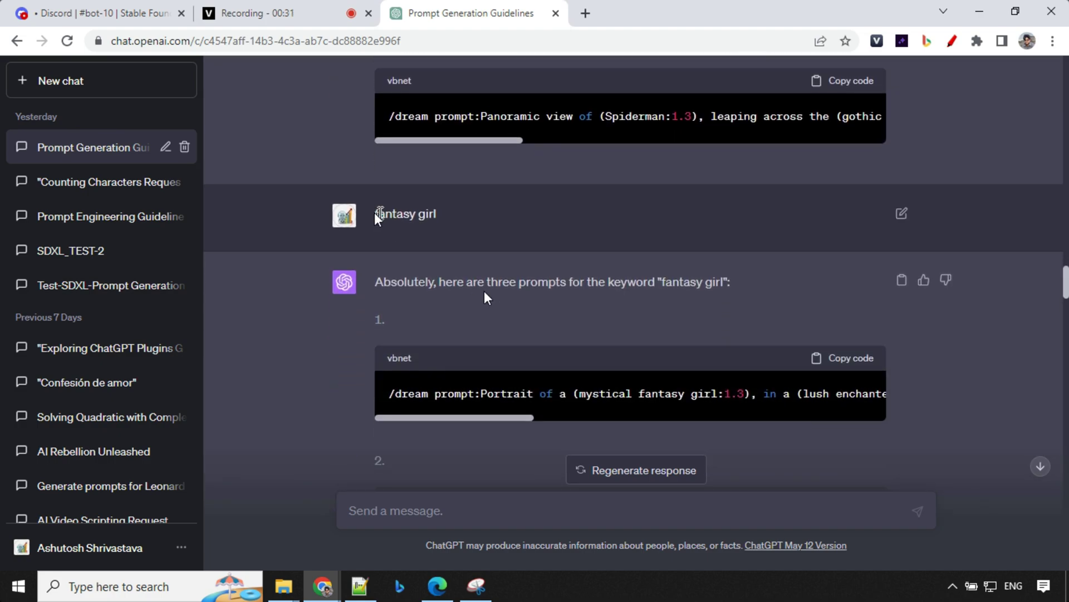
Step: Copy ChatGPT's second fantasy girl /dream prompt and switch back to Discord's bot-10 channel
drag(375, 215, 446, 218)
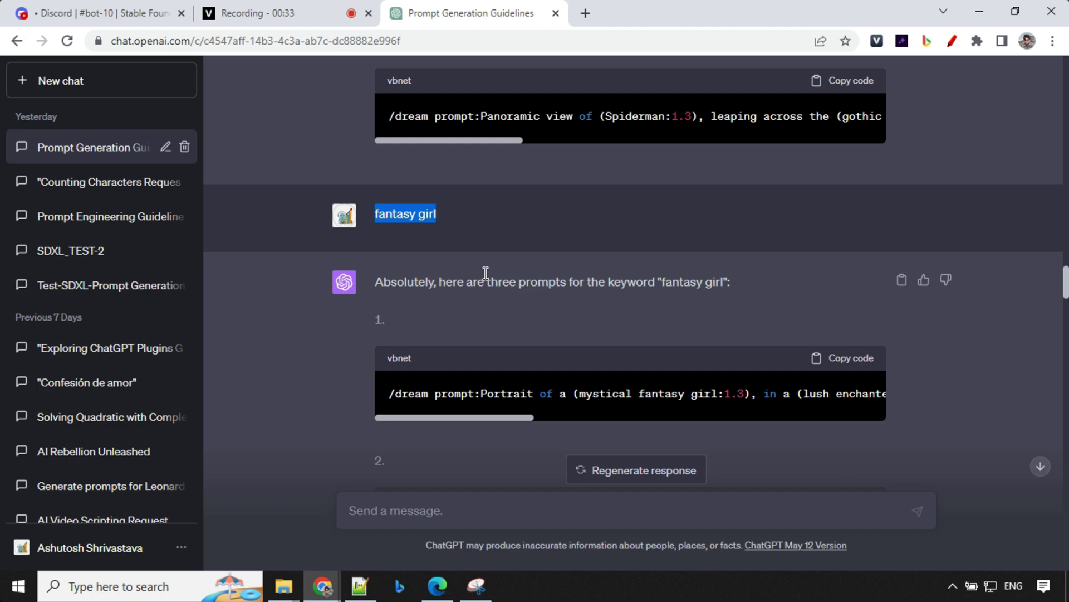
scroll(486, 285, down, 1)
scroll(509, 333, down, 1)
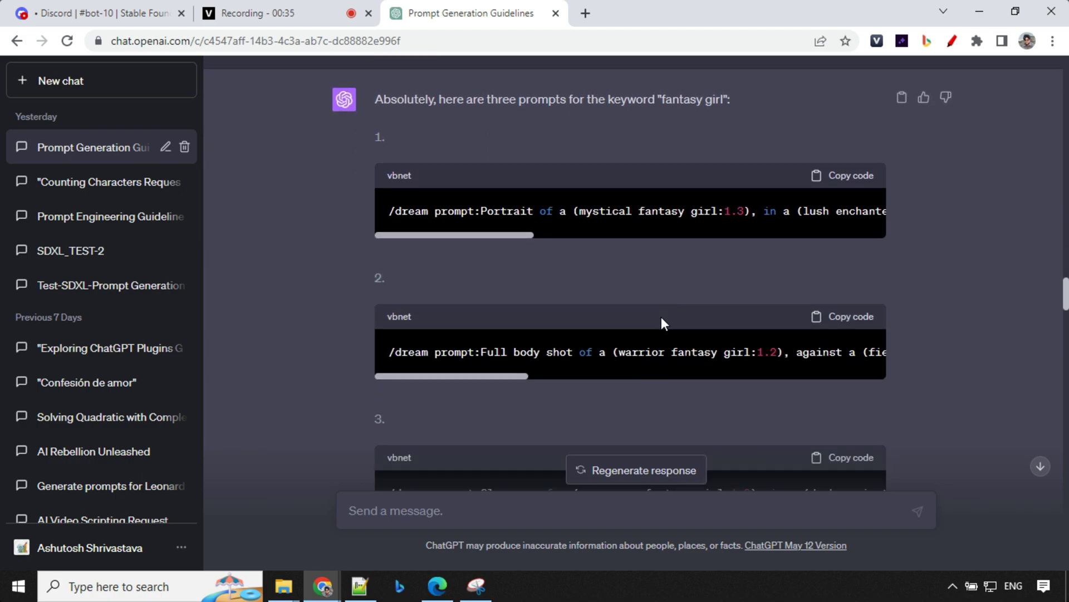
scroll(661, 316, down, 2)
scroll(662, 313, up, 1)
drag(489, 182, 860, 189)
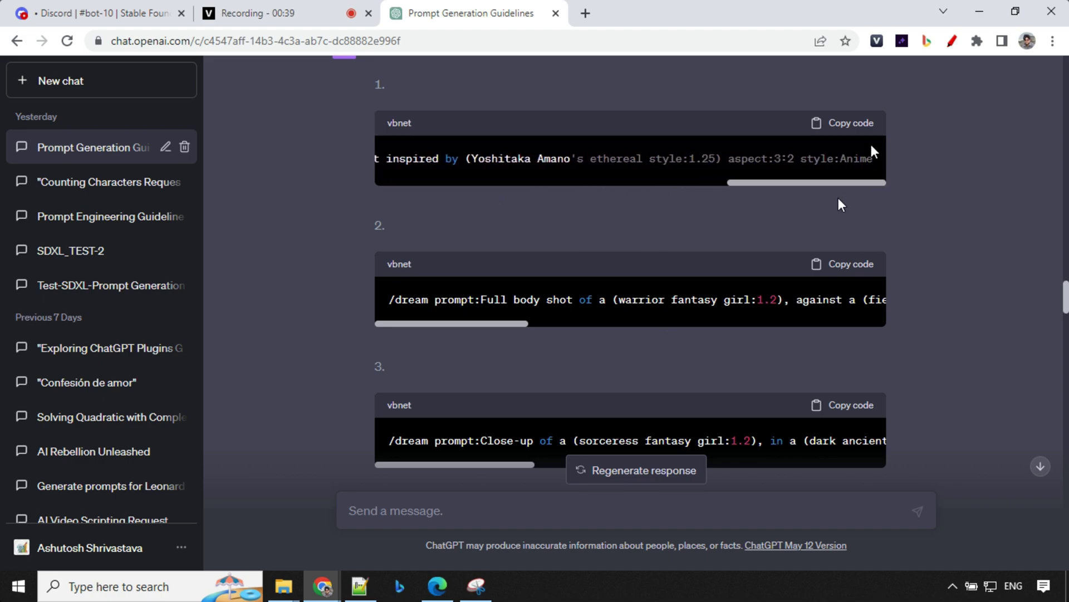
drag(481, 324, 880, 329)
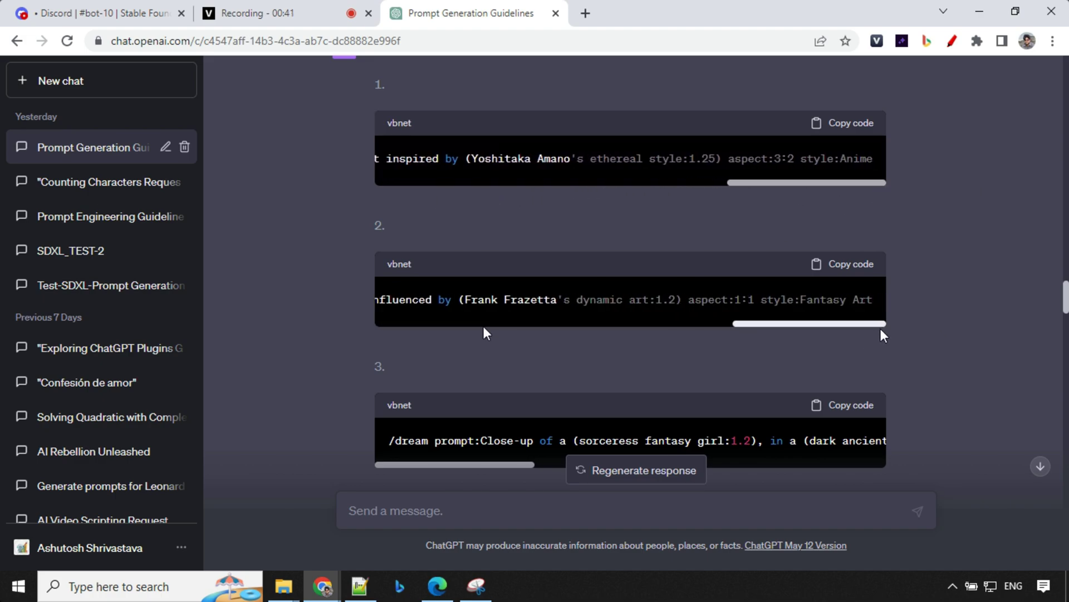
scroll(488, 469, down, 2)
drag(488, 312, 812, 309)
scroll(817, 305, up, 2)
click(859, 266)
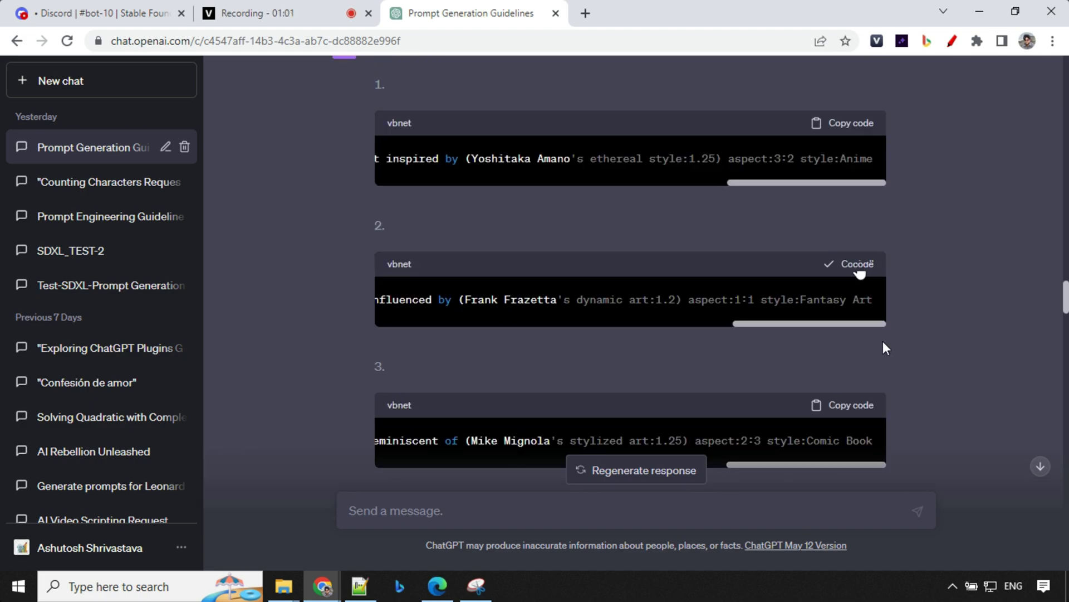
click(101, 12)
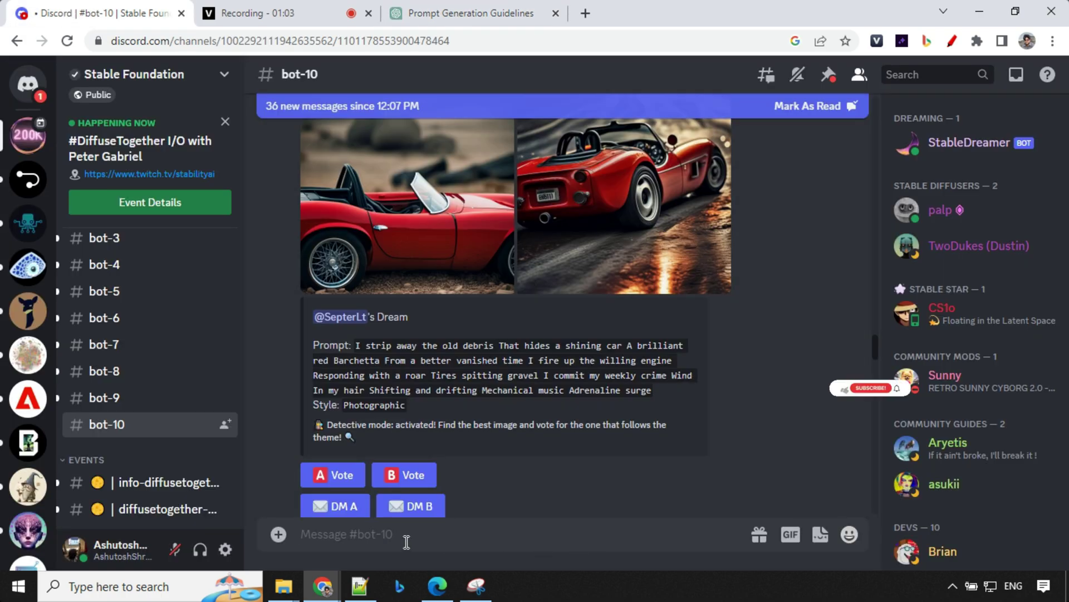
Step: Paste the warrior fantasy girl /dream command (aspect 1:1, Fantasy Art) into bot-10 and send it
key(ctrl+v)
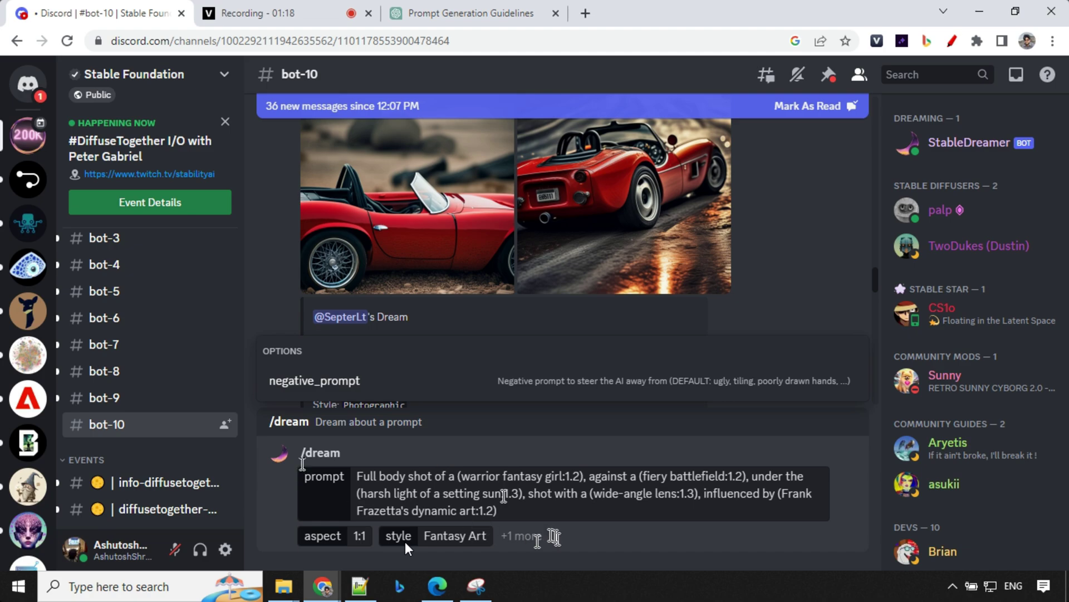
key(Return)
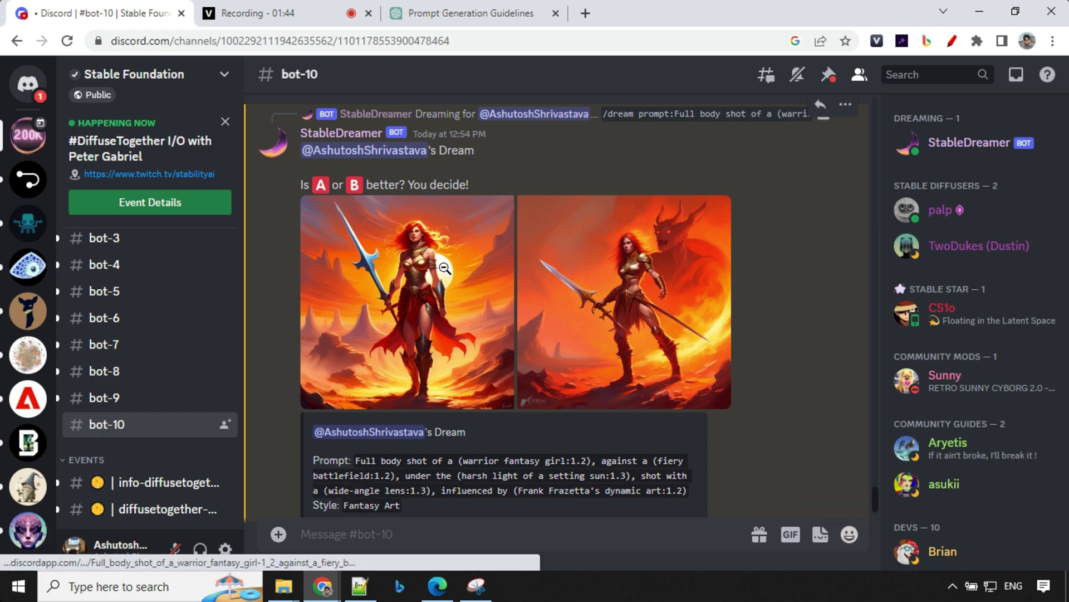
Step: Open the left and right warrior images full-size in their own browser tabs
click(444, 269)
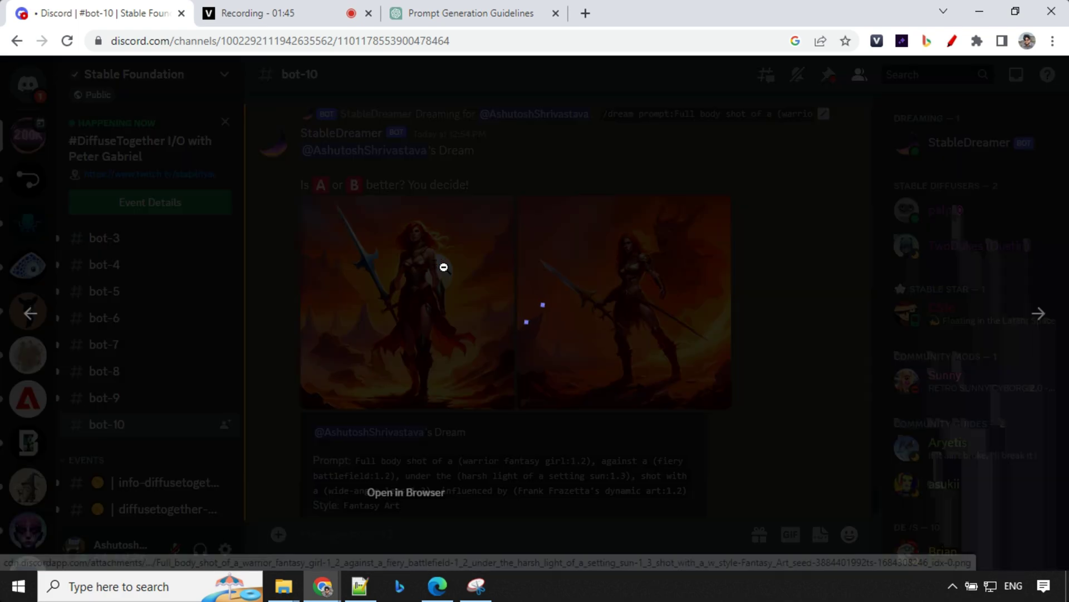
click(426, 494)
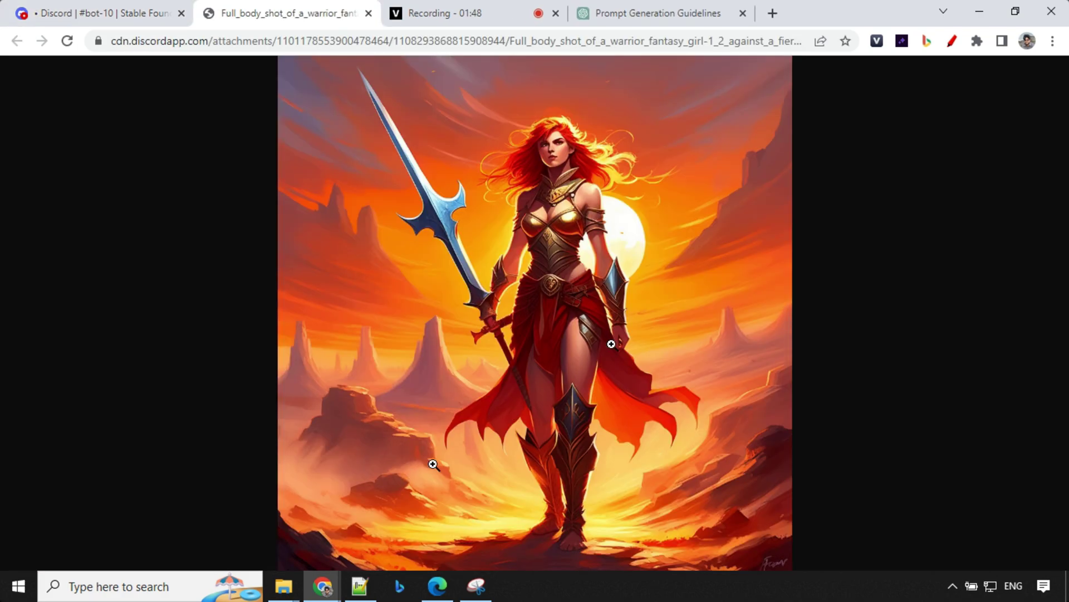
click(59, 9)
click(551, 365)
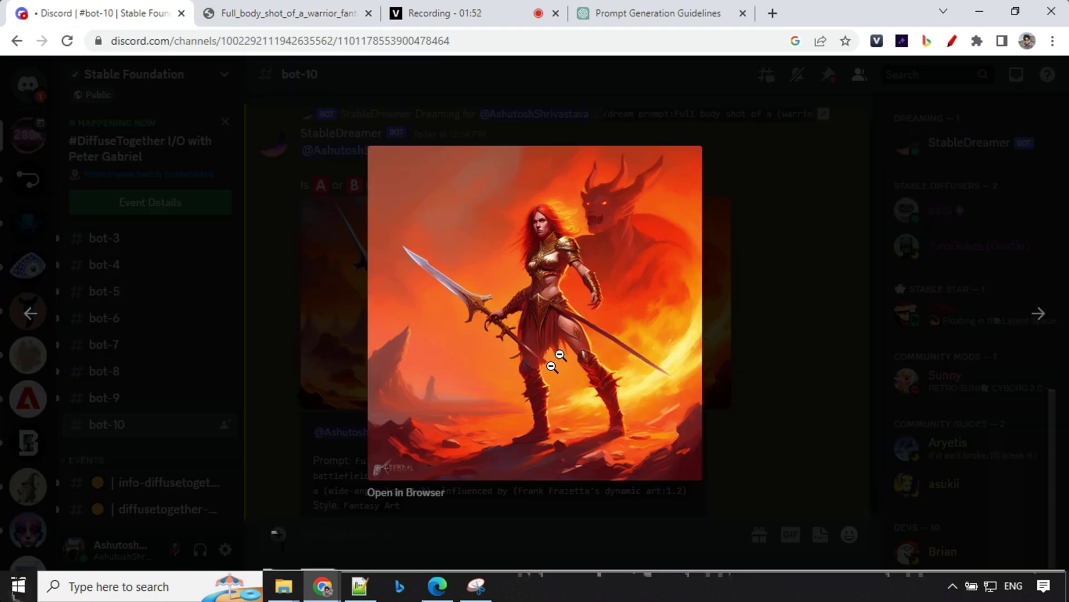
click(413, 495)
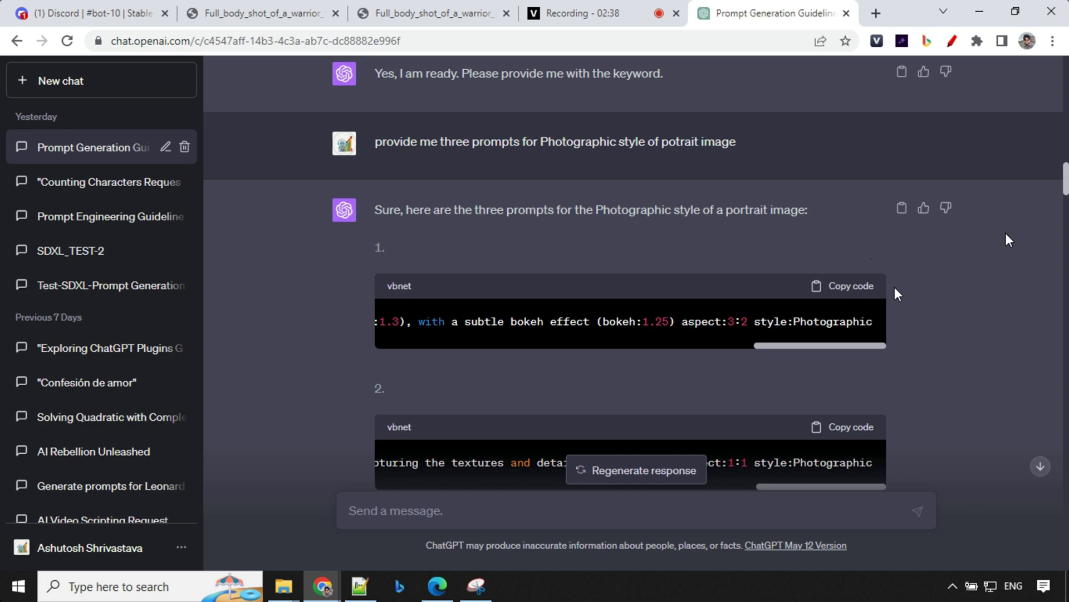
scroll(871, 326, down, 1)
scroll(872, 326, down, 1)
Step: Send the first ChatGPT photographic close-up portrait prompt as a /dream command in bot-10
click(851, 207)
click(68, 14)
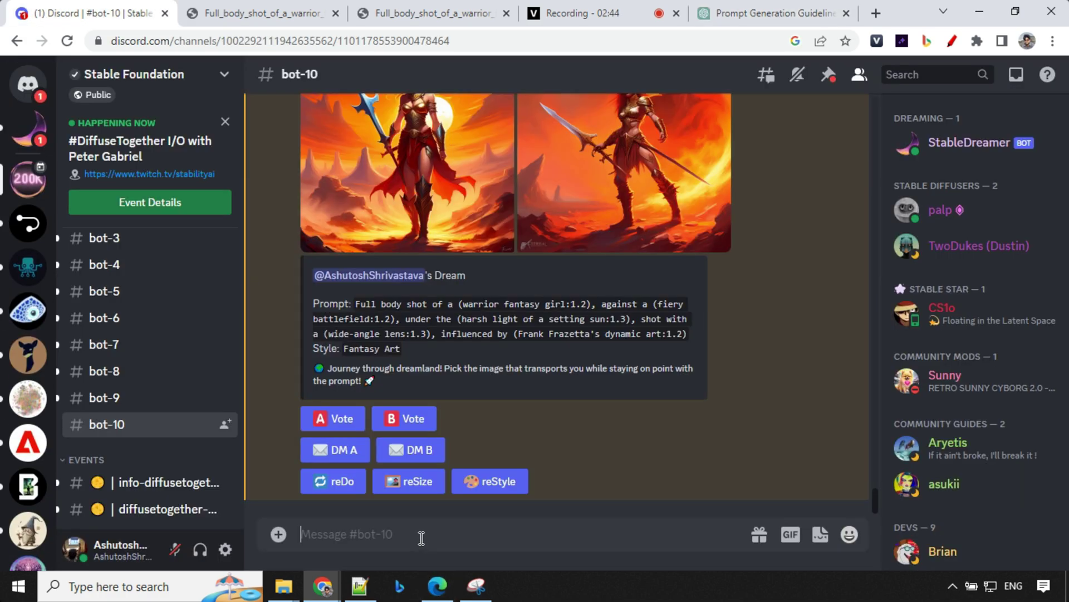
key(ctrl+v)
key(Return)
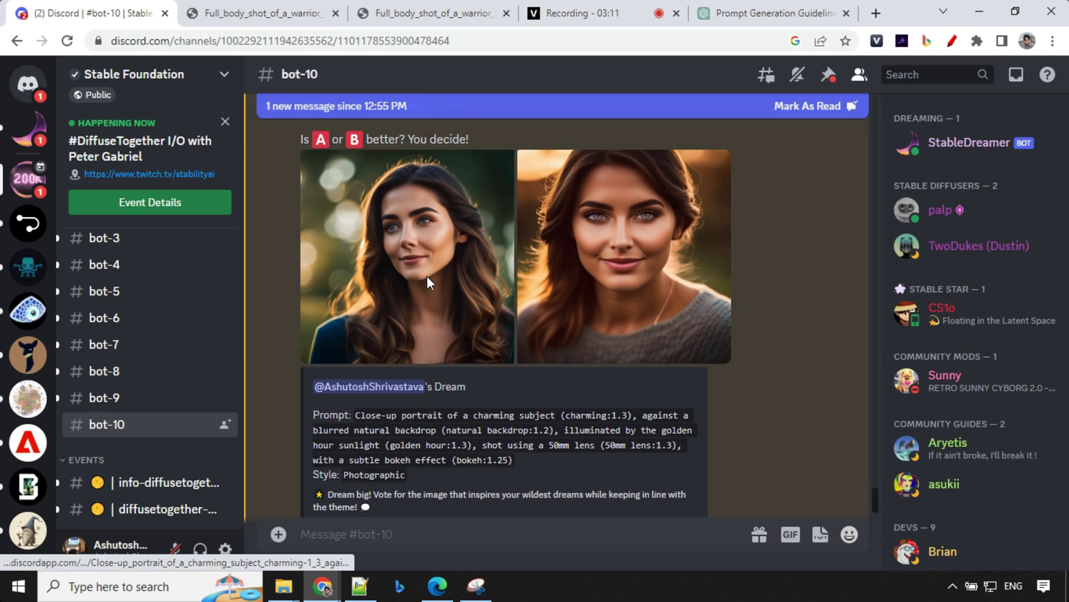
click(424, 324)
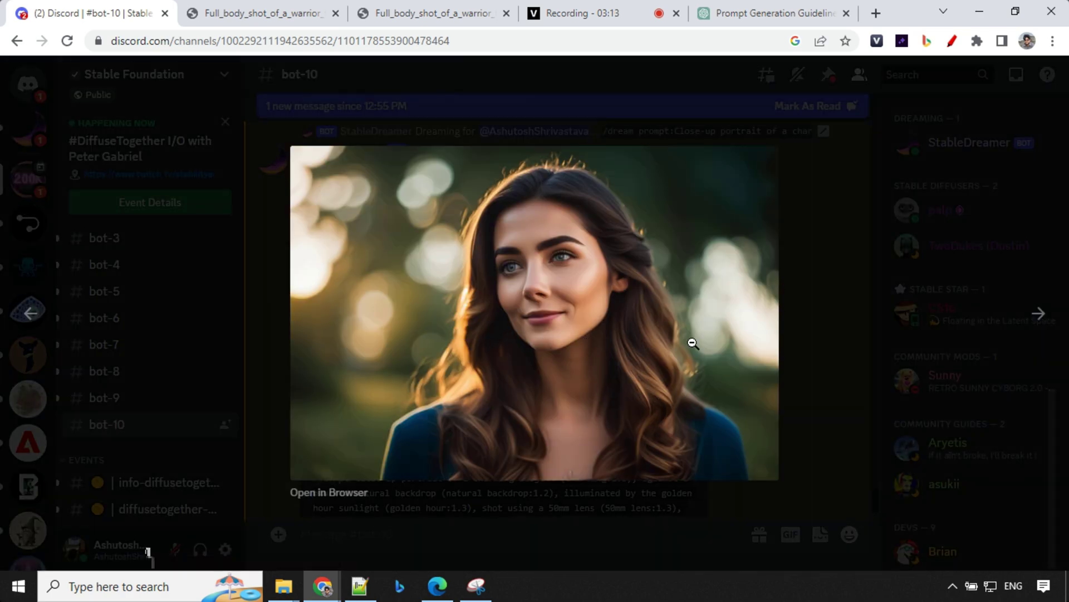
click(1040, 314)
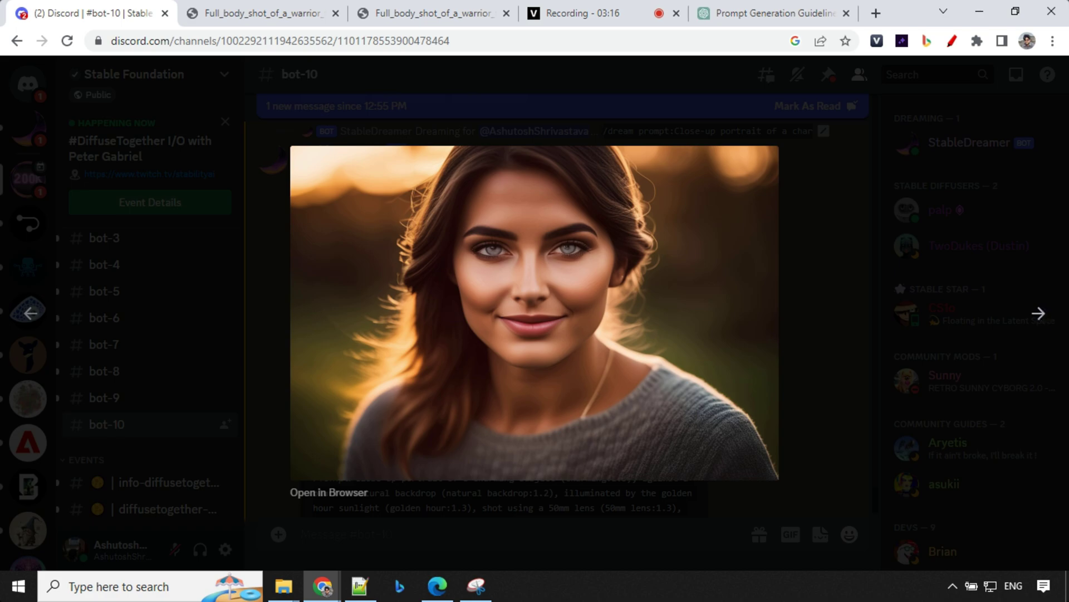
click(833, 326)
click(454, 327)
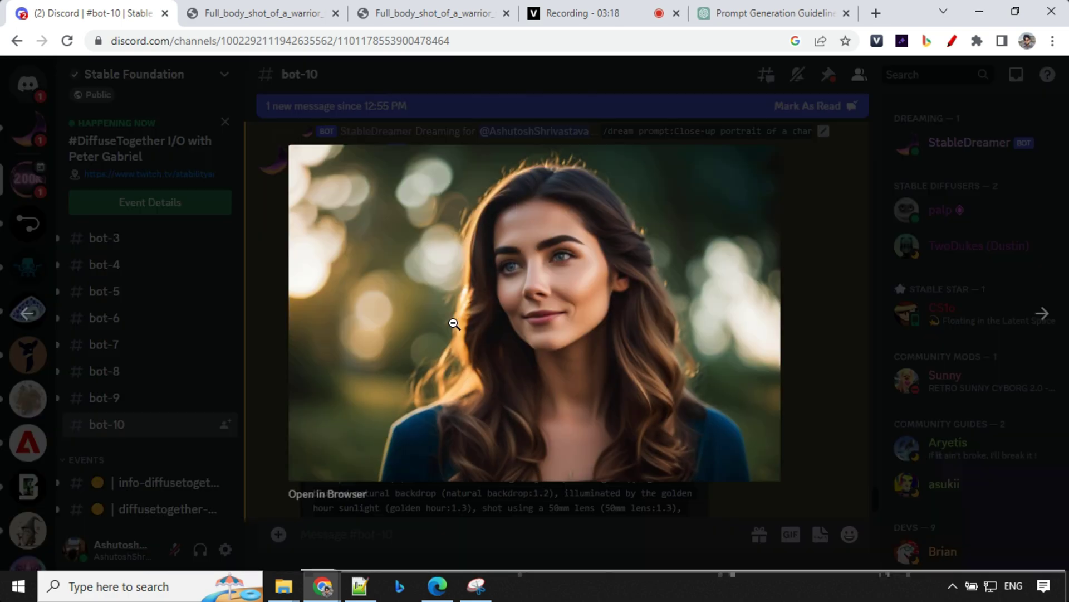
click(814, 351)
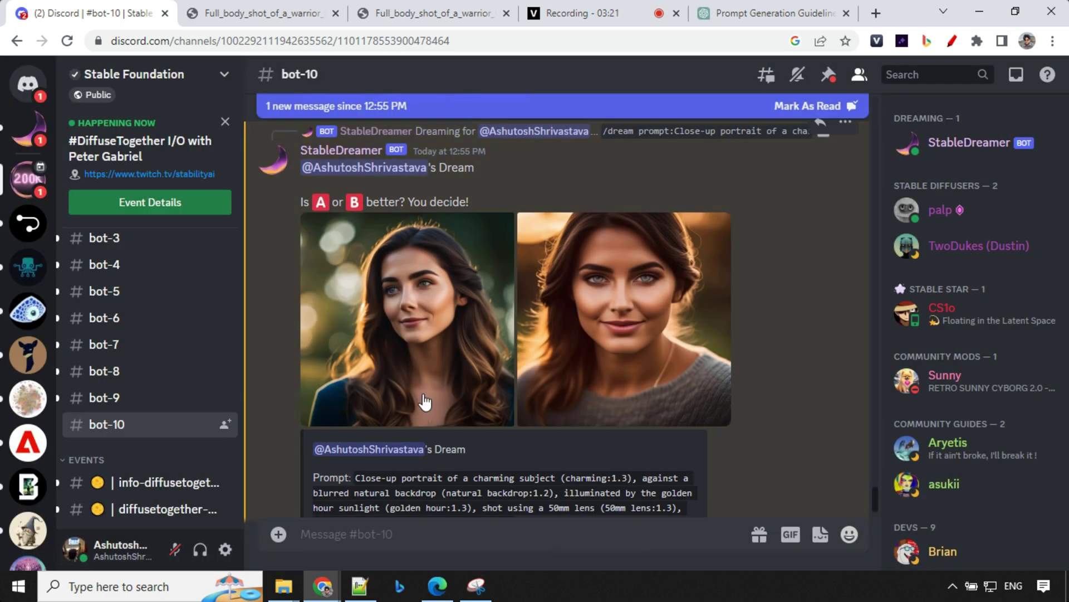
scroll(425, 392, down, 2)
scroll(424, 392, down, 1)
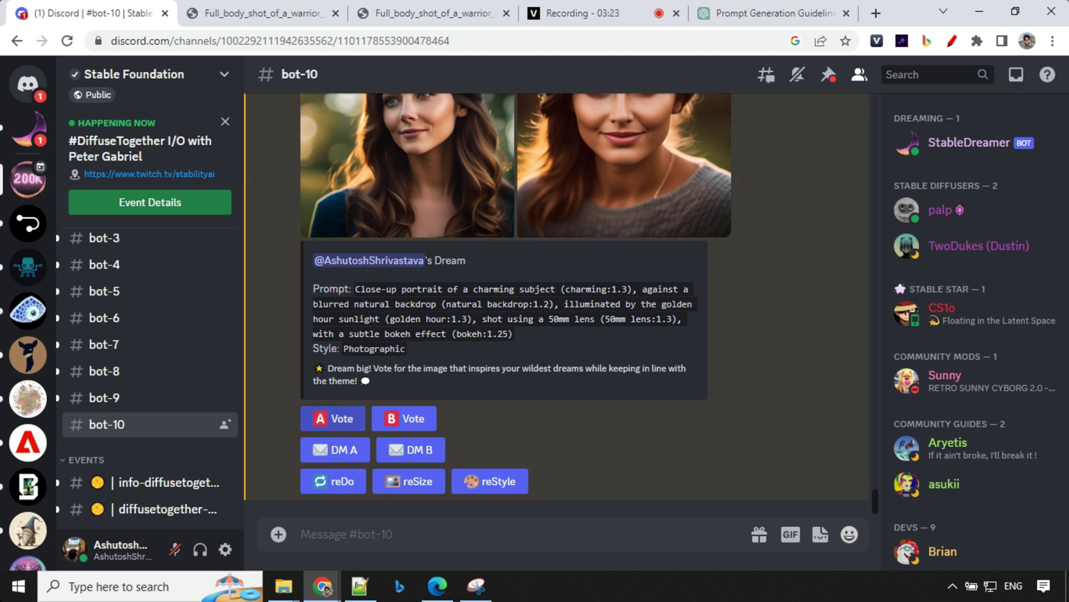